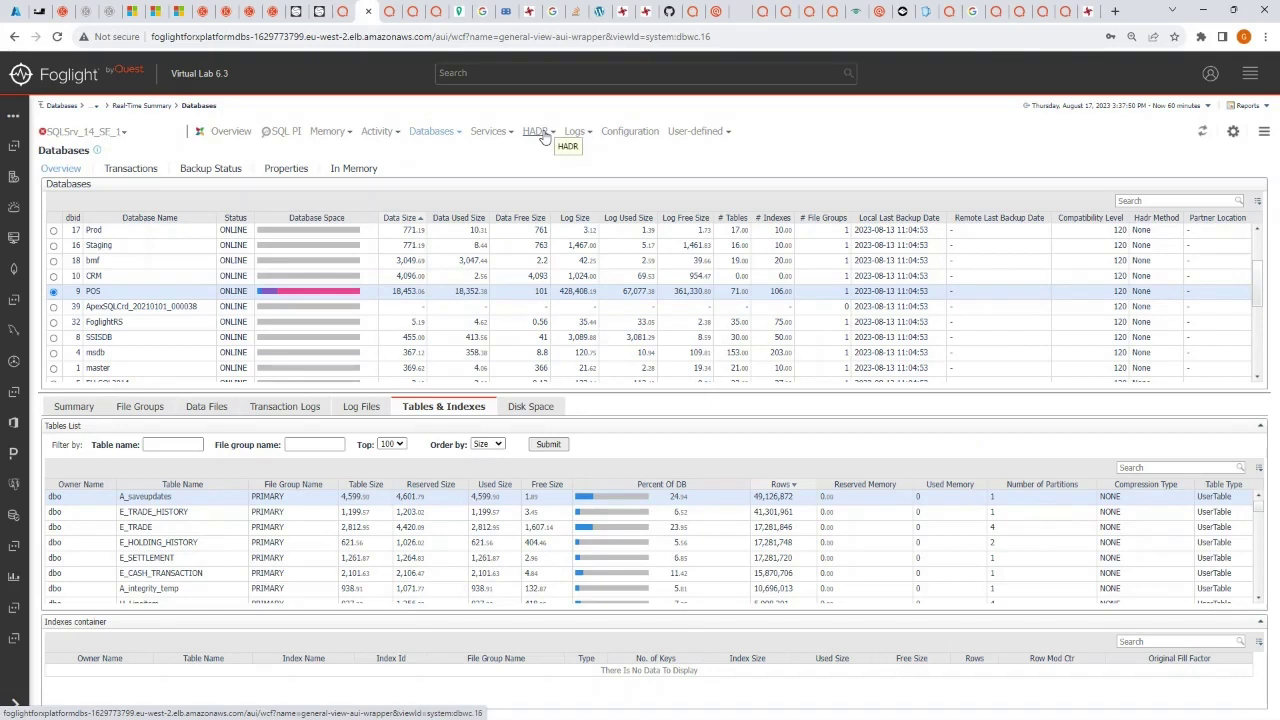
# Step: Examine the user-defined collections of SQLSrv_14_SE_1, including the ServerRole collection's SQL query text and collected data
pyautogui.click(729, 134)
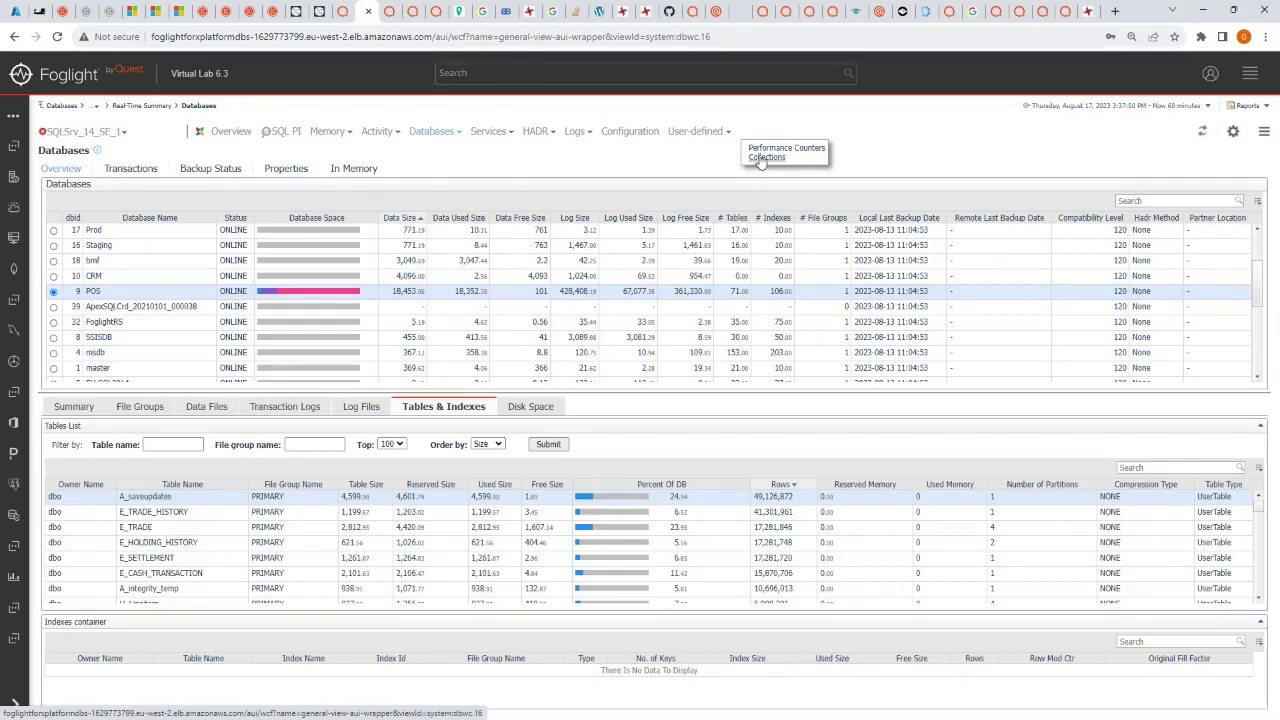
pyautogui.click(762, 158)
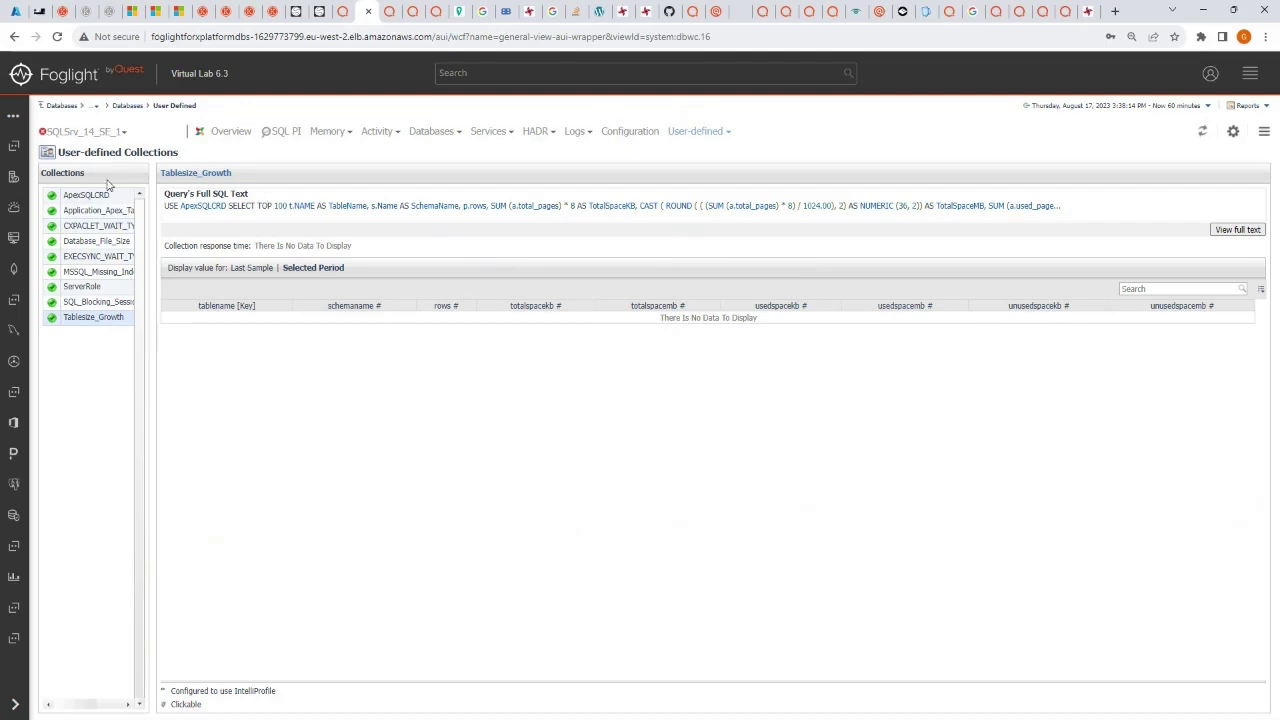
pyautogui.click(97, 288)
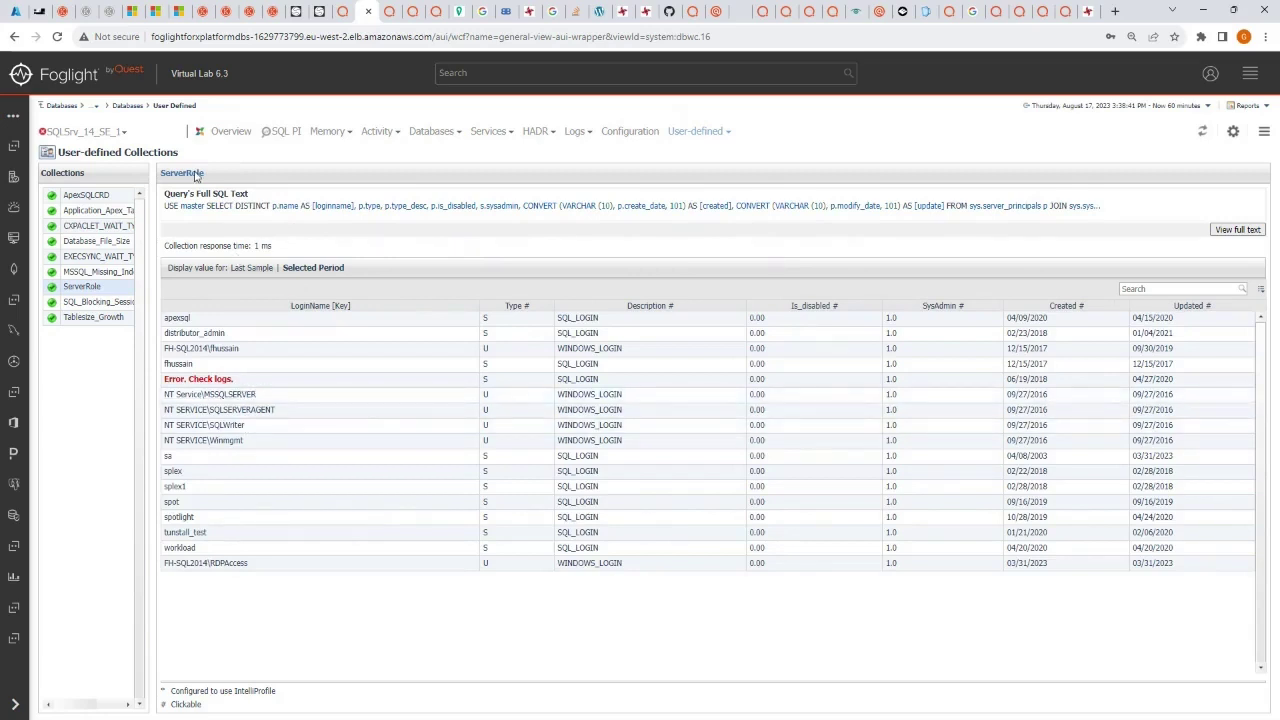
pyautogui.moveTo(170, 206); pyautogui.dragTo(1067, 207)
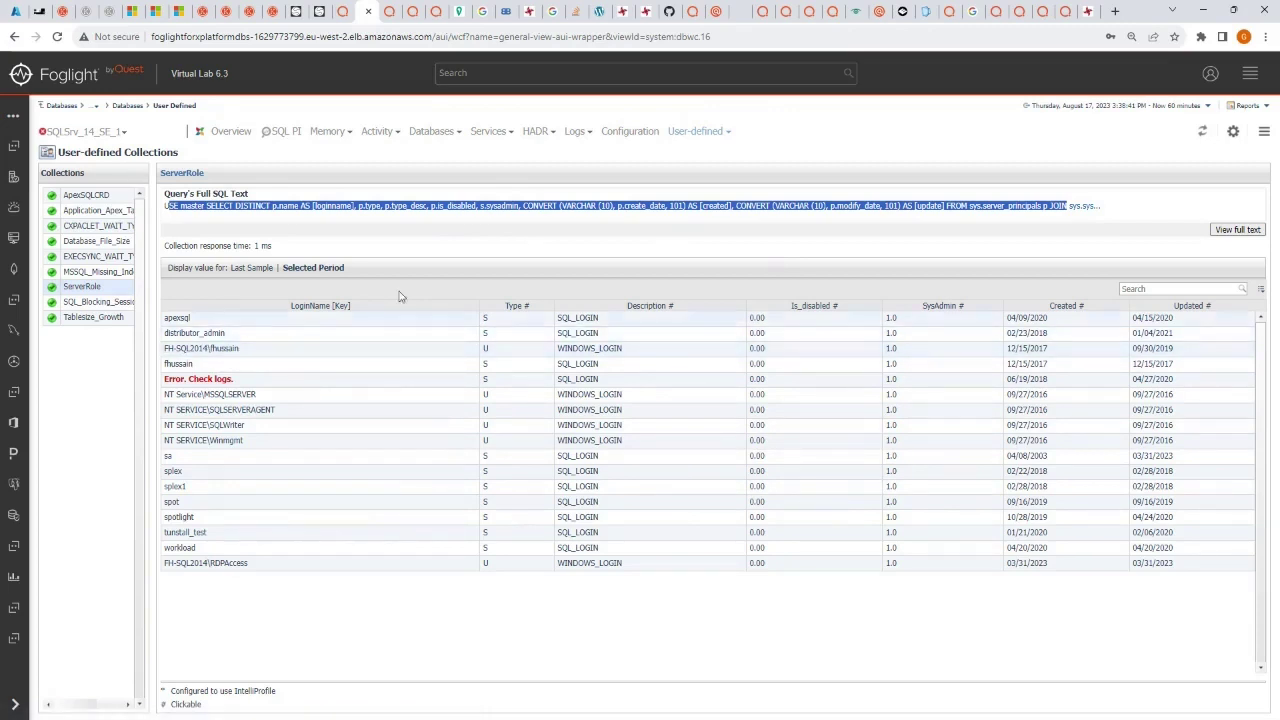
# Step: Examine the user-defined collections of the SQLSrv_16_DE_1 instance
pyautogui.click(61, 106)
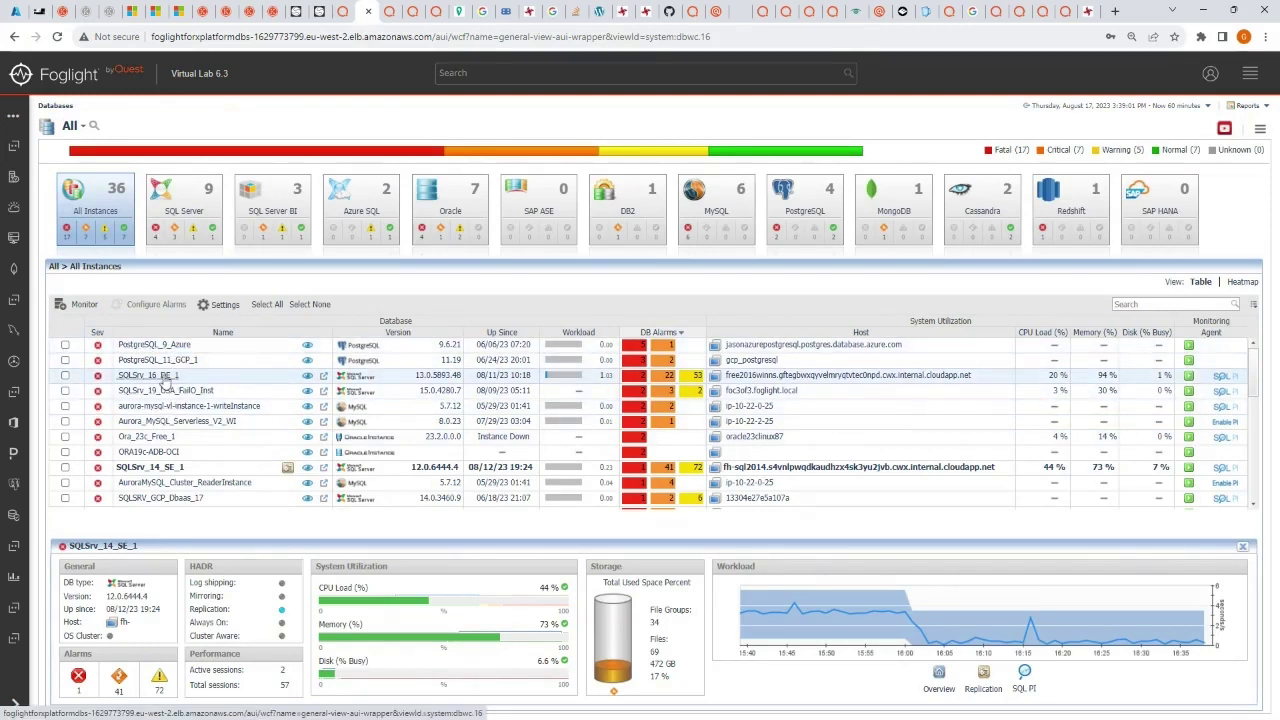
pyautogui.click(162, 376)
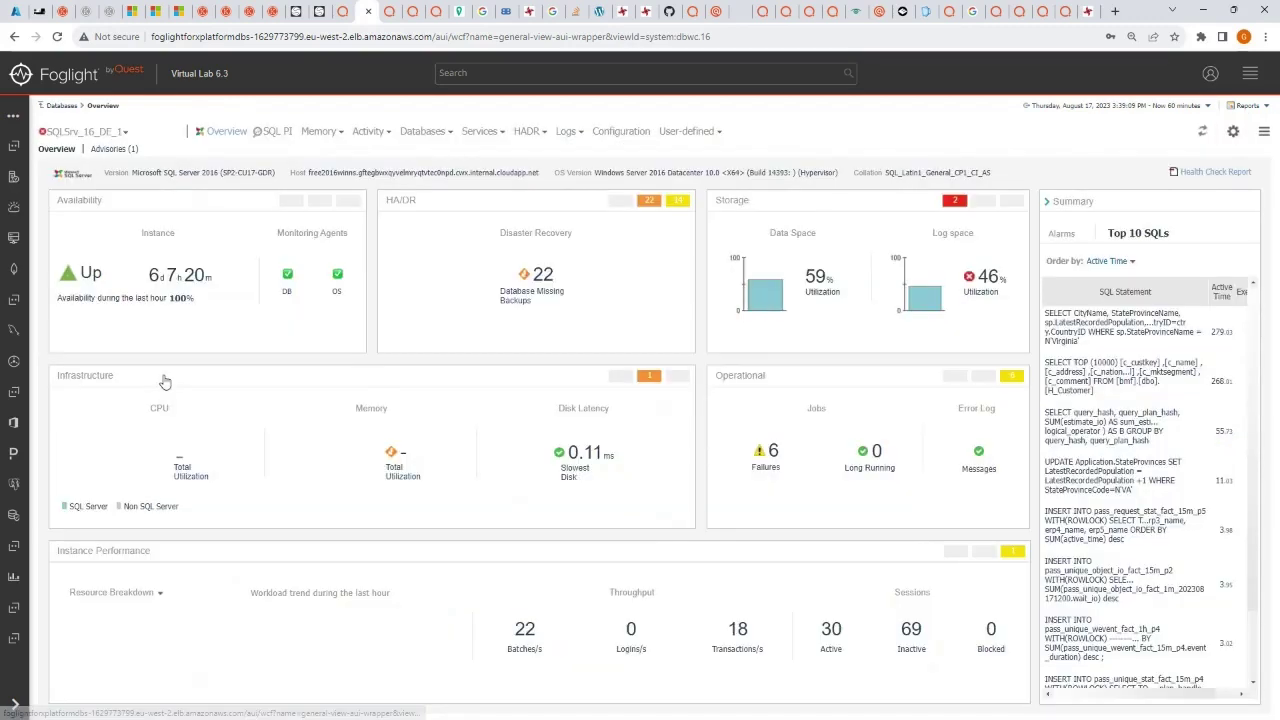
pyautogui.click(712, 133)
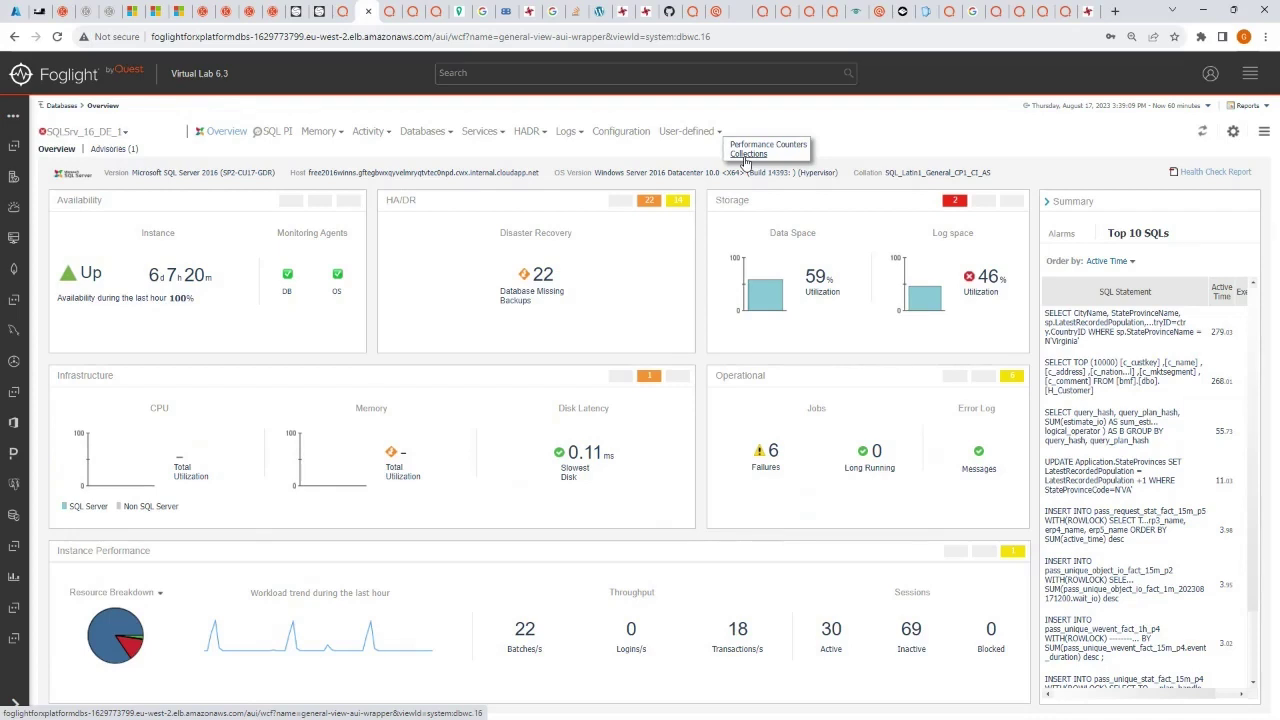
pyautogui.click(748, 154)
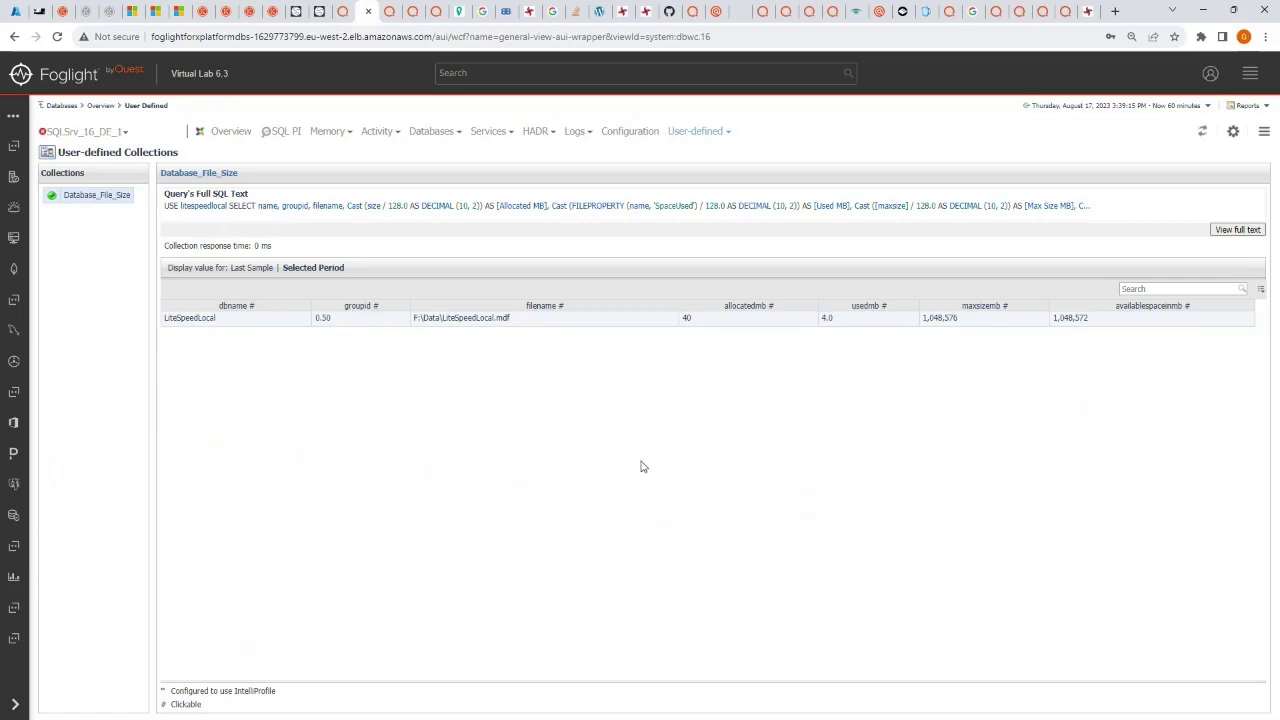
# Step: Open the administration settings for user-defined collections of the Oracle instance Ora_18c_EE_1
pyautogui.click(62, 106)
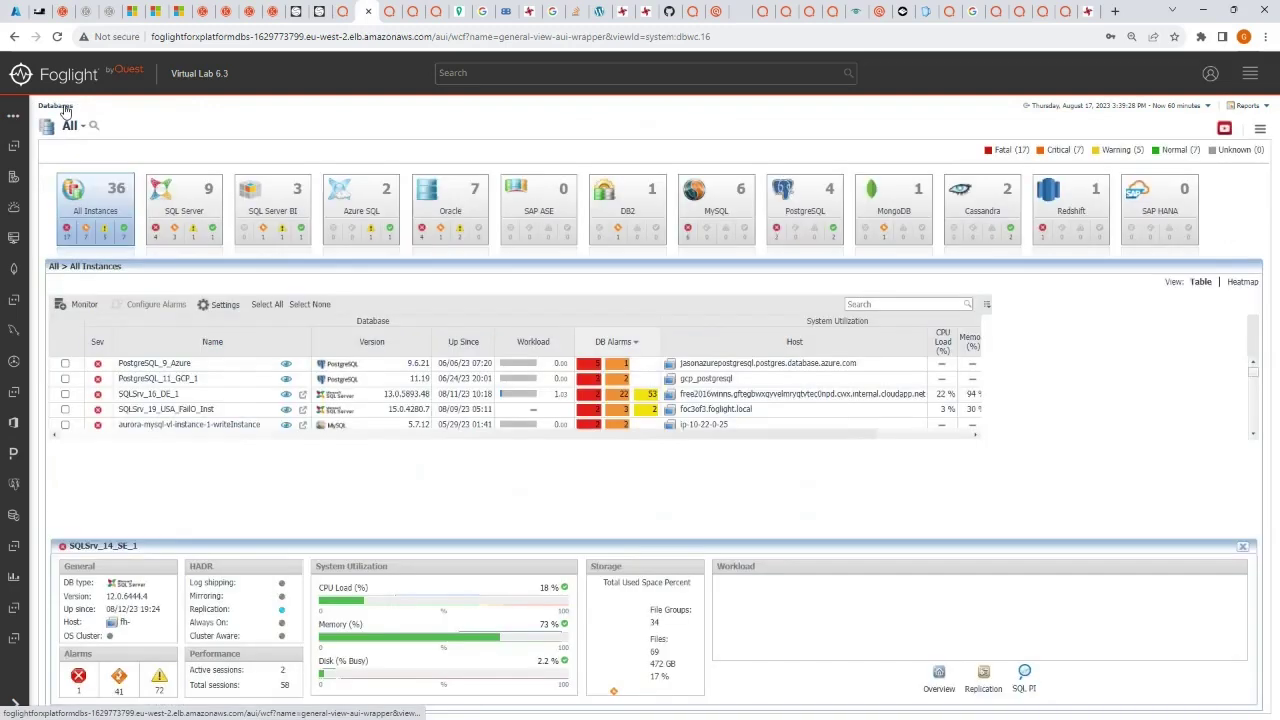
pyautogui.click(452, 210)
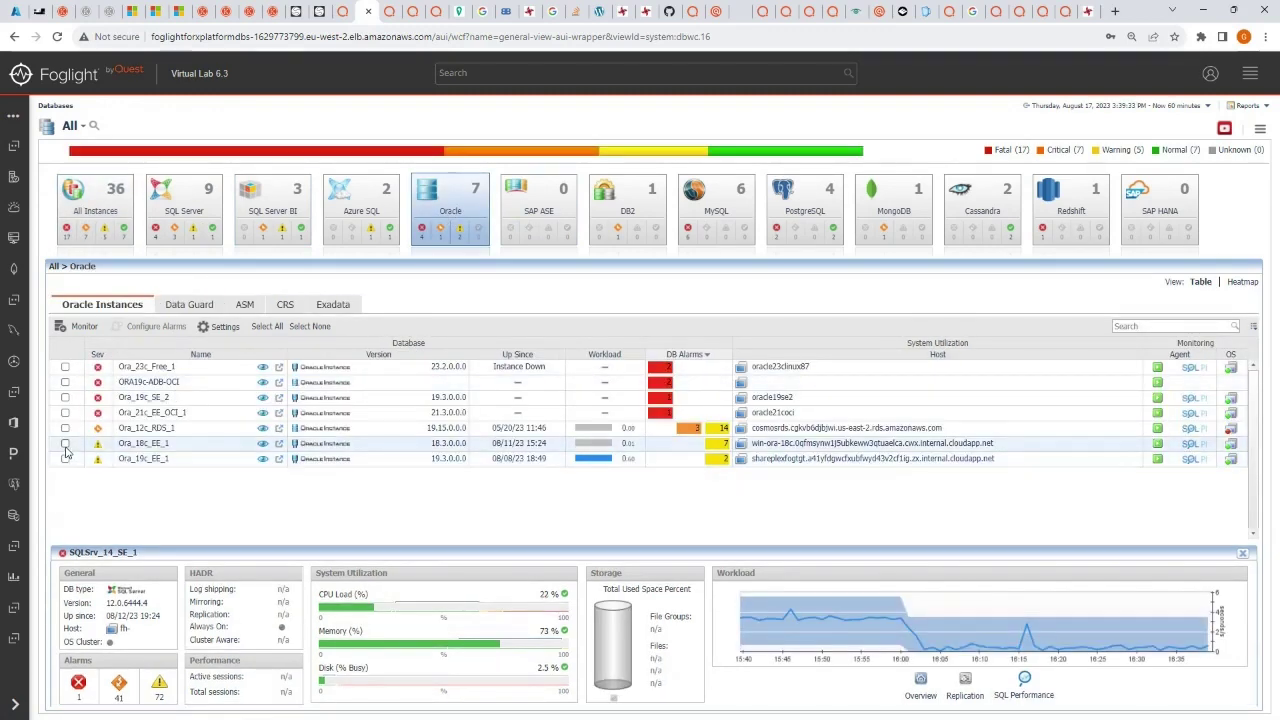
pyautogui.click(65, 444)
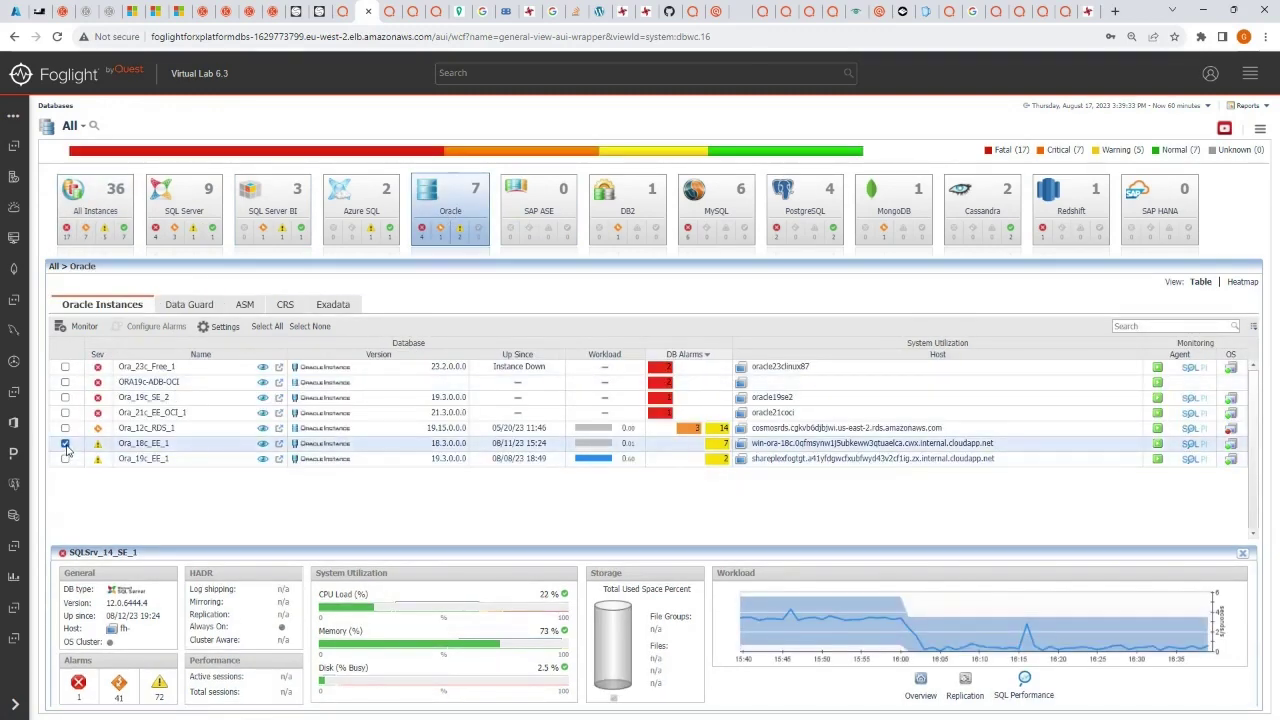
pyautogui.click(115, 446)
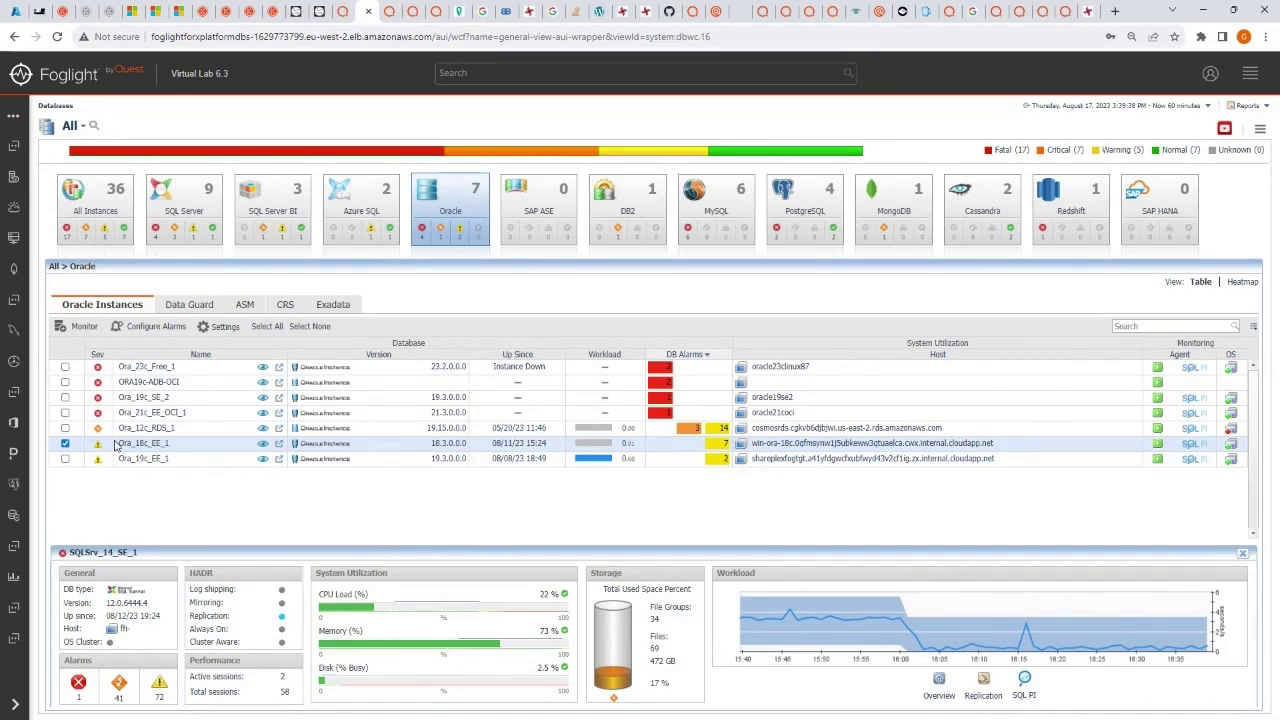
pyautogui.click(218, 329)
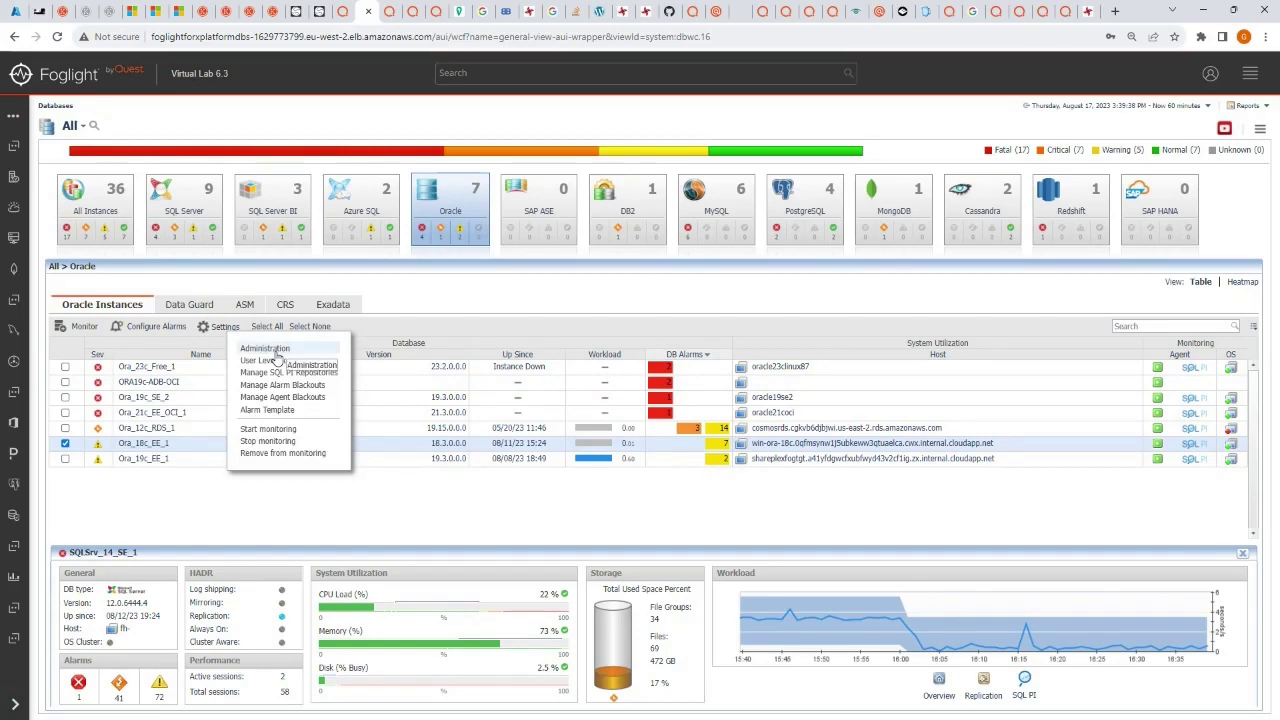
pyautogui.click(276, 352)
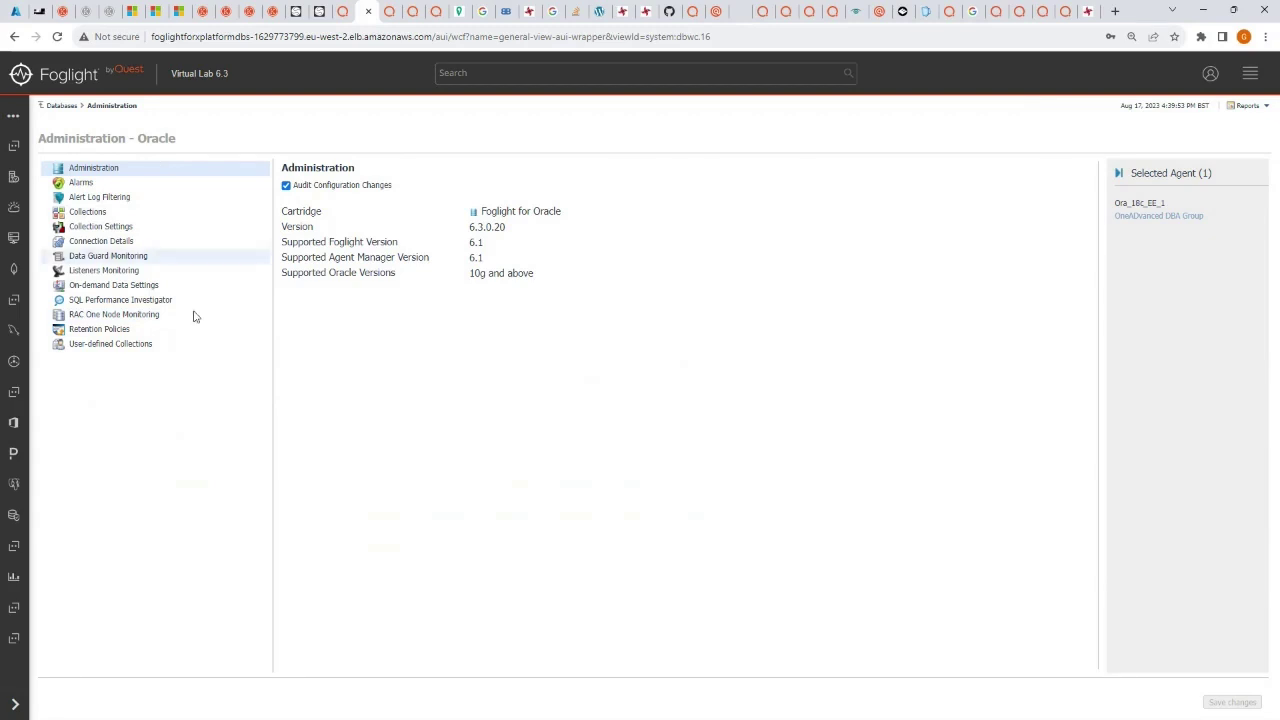
pyautogui.click(119, 349)
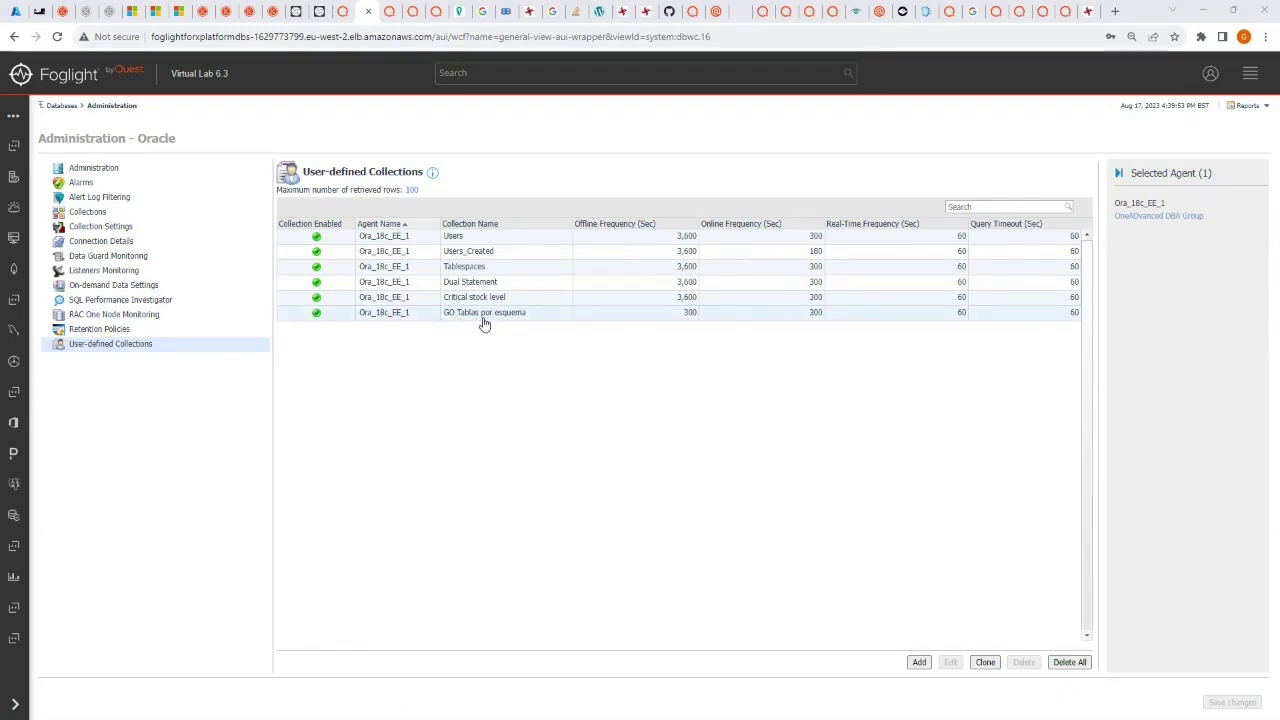
# Step: Add a user-defined collection and name it "GO Espacio utilizado por esquema"
pyautogui.click(918, 663)
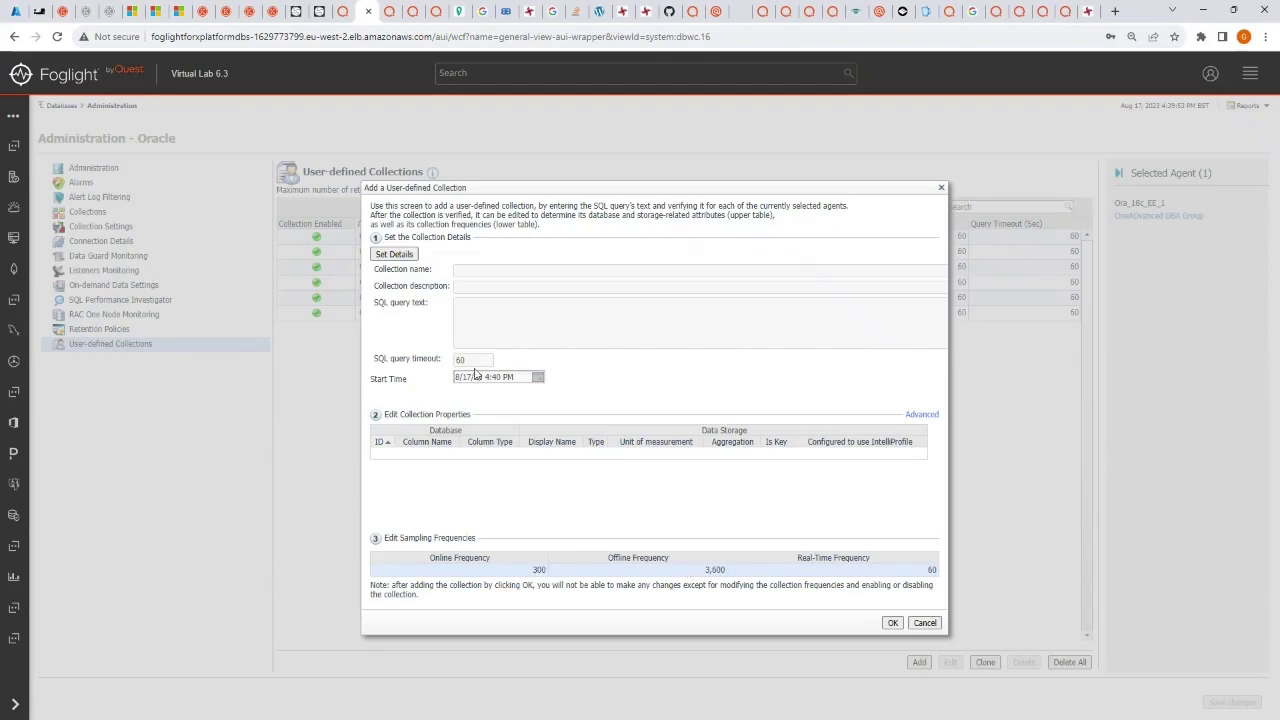
pyautogui.click(407, 257)
pyautogui.click(537, 197)
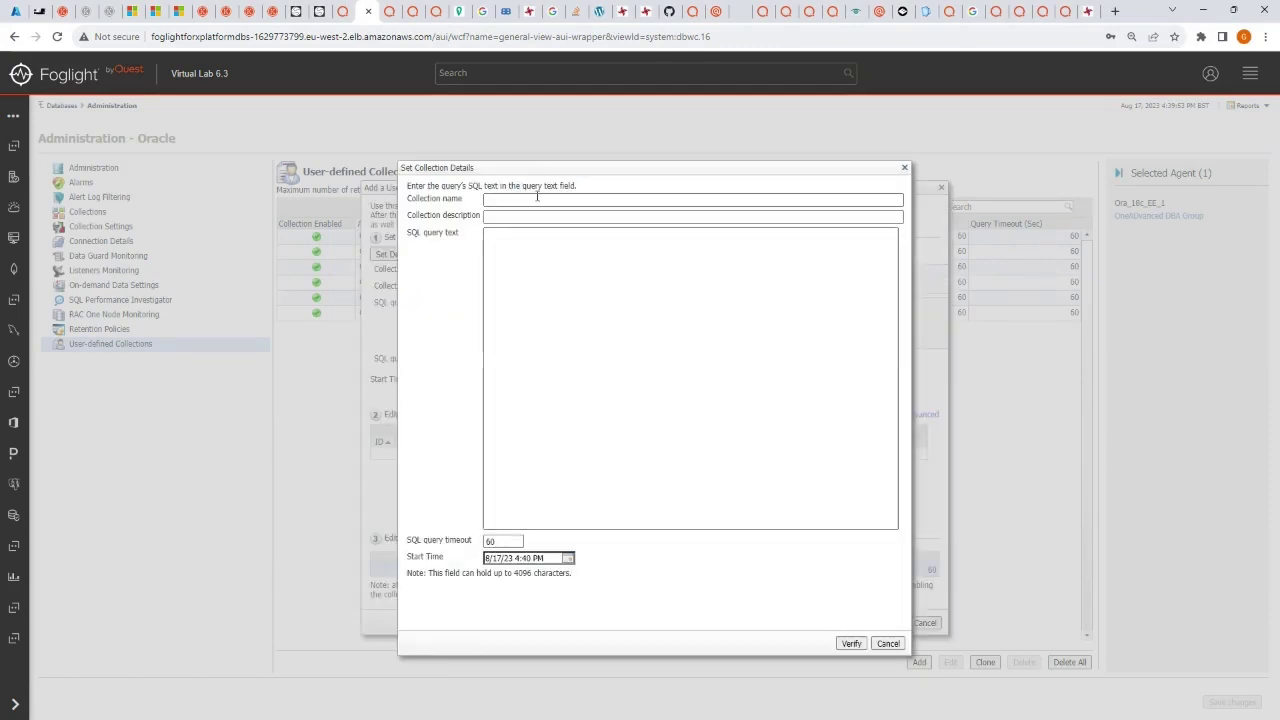
pyautogui.write('GO')
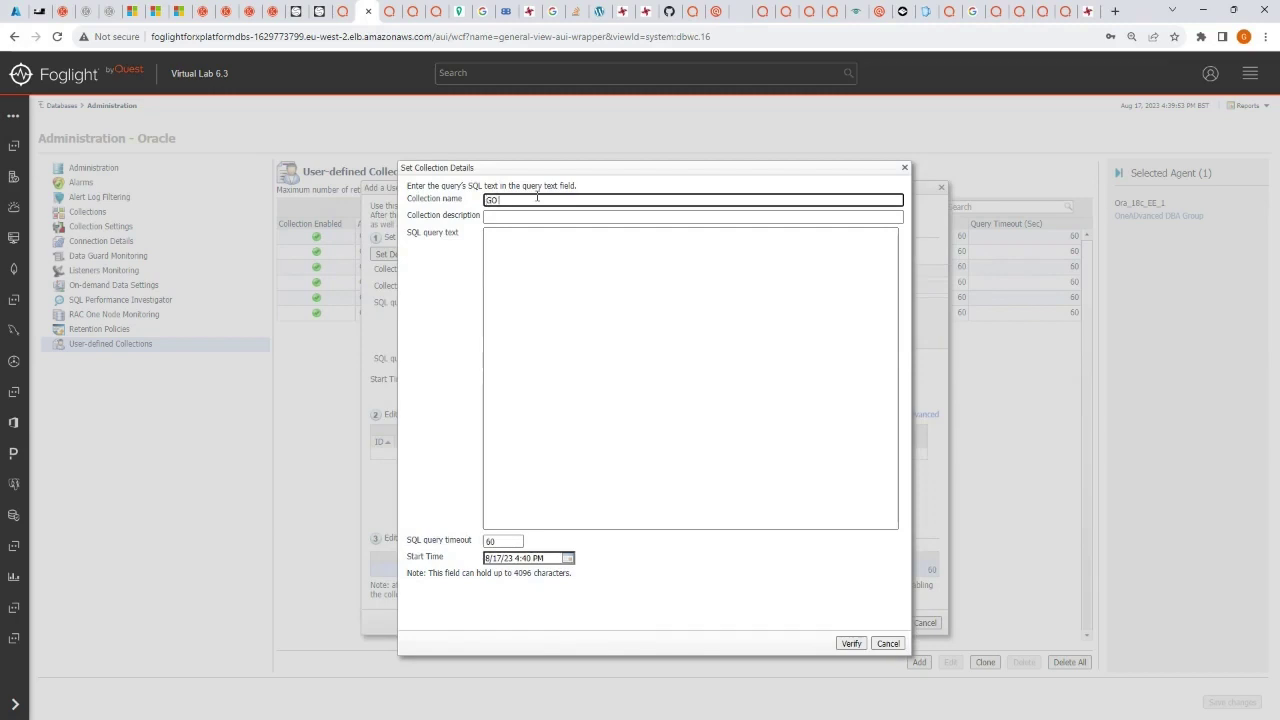
pyautogui.write(' Espacio utilizado por esquema')
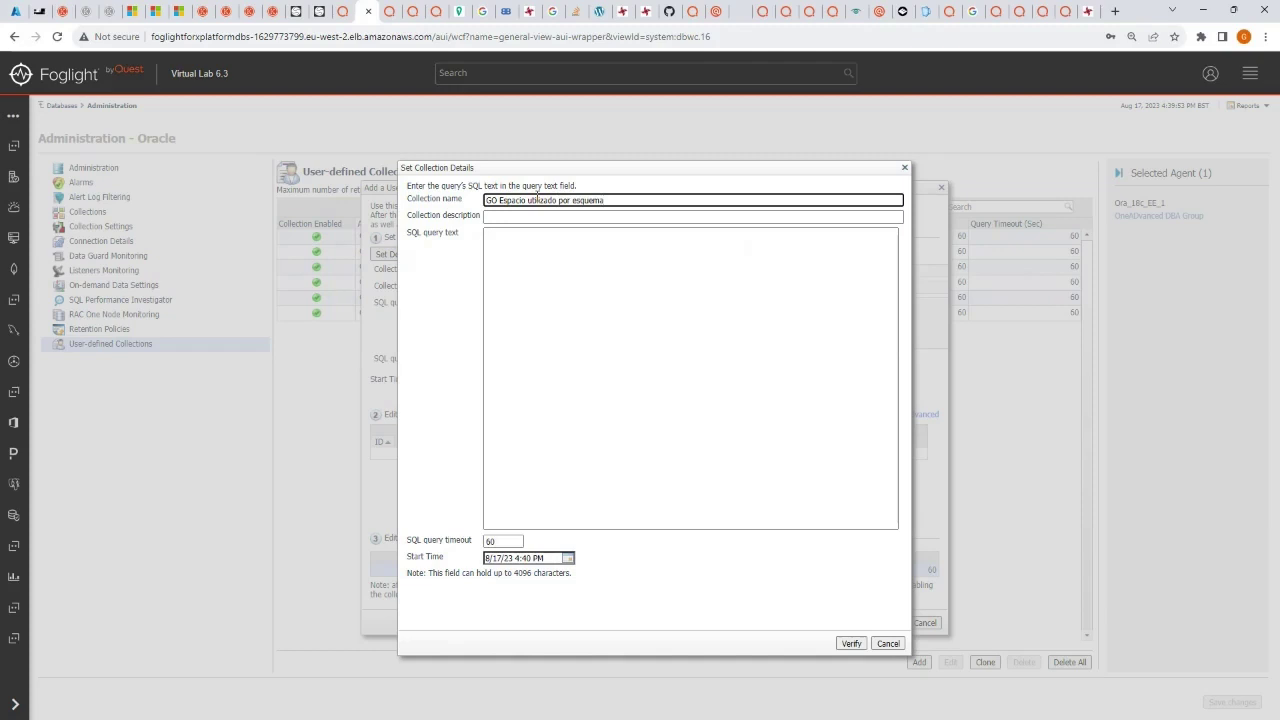
# Step: Set the collection description to "Espacio utilizado por cada esquema"
pyautogui.click(521, 218)
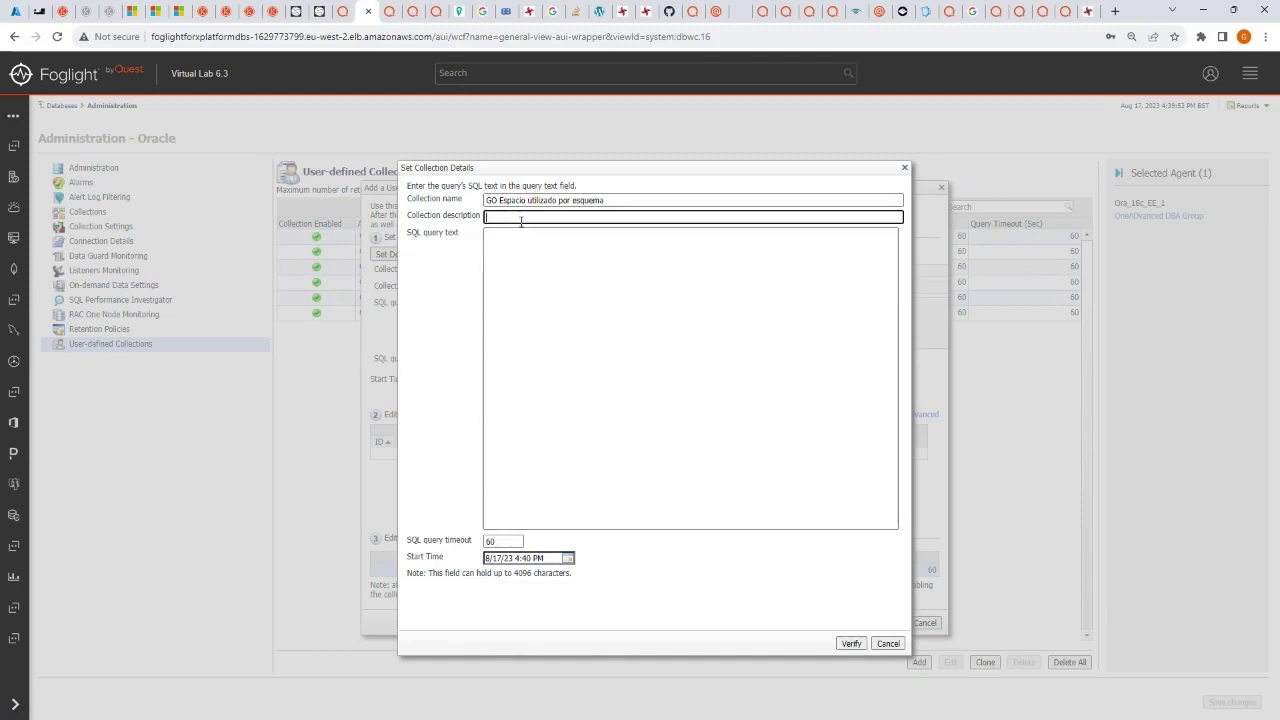
pyautogui.write('Espacio utilizado po')
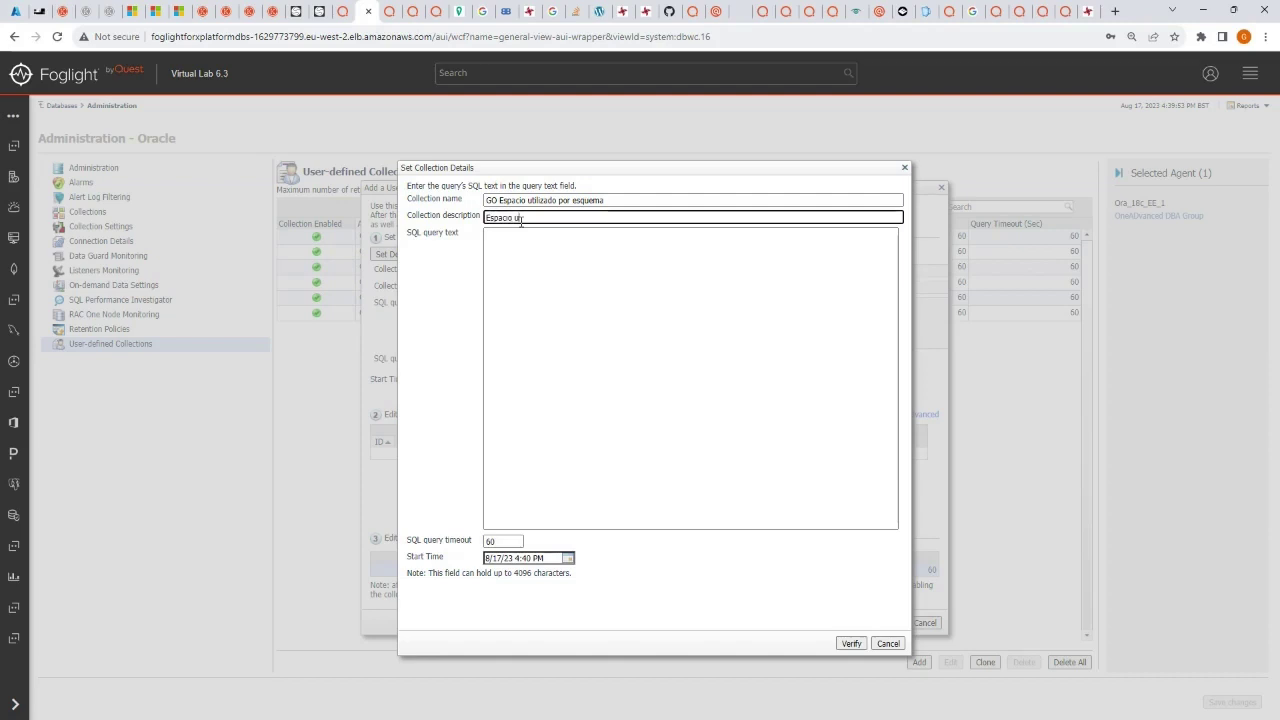
pyautogui.write('r cada esquema ex')
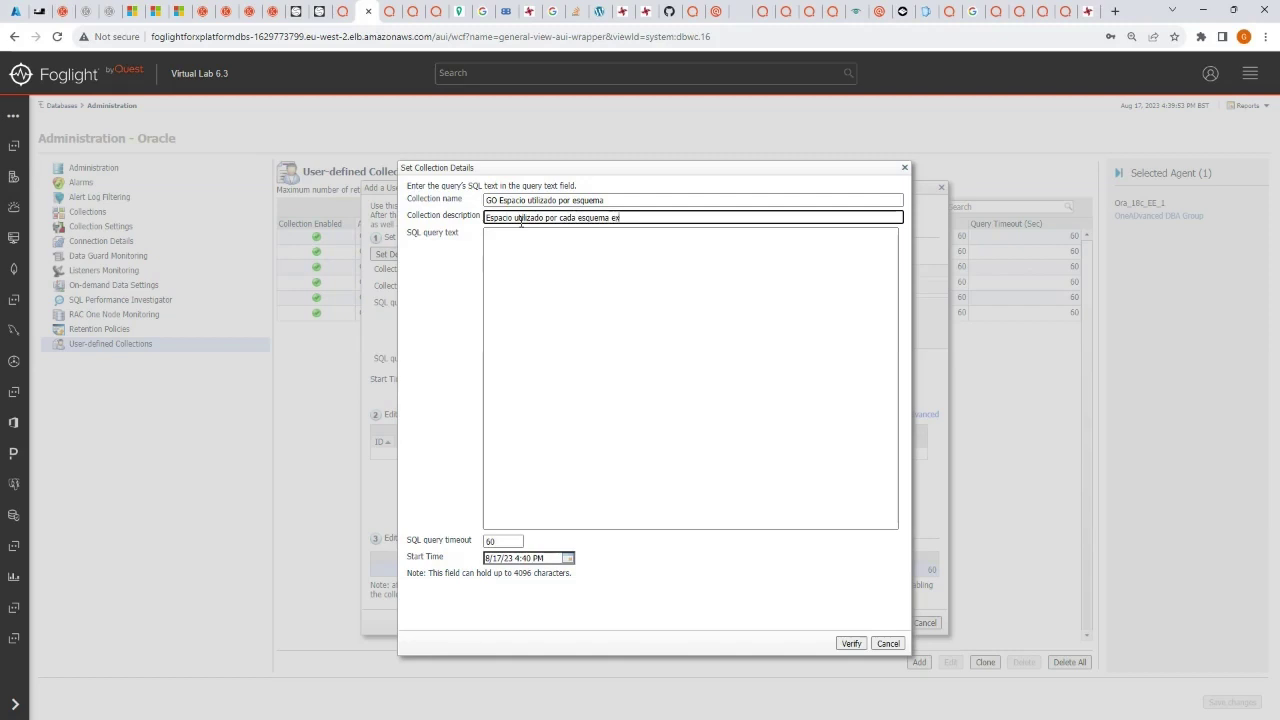
pyautogui.write('clu')
pyautogui.press('BackSpace')
pyautogui.press('BackSpace')
pyautogui.press('BackSpace')
pyautogui.press('BackSpace')
pyautogui.press('BackSpace')
pyautogui.press('BackSpace')
# Step: Enter the SQL query "SELECT owner, SUM(BYTES)/1024/1024 MB FROM DBA_EXTENTS group by owner" and verify the collection
pyautogui.click(537, 264)
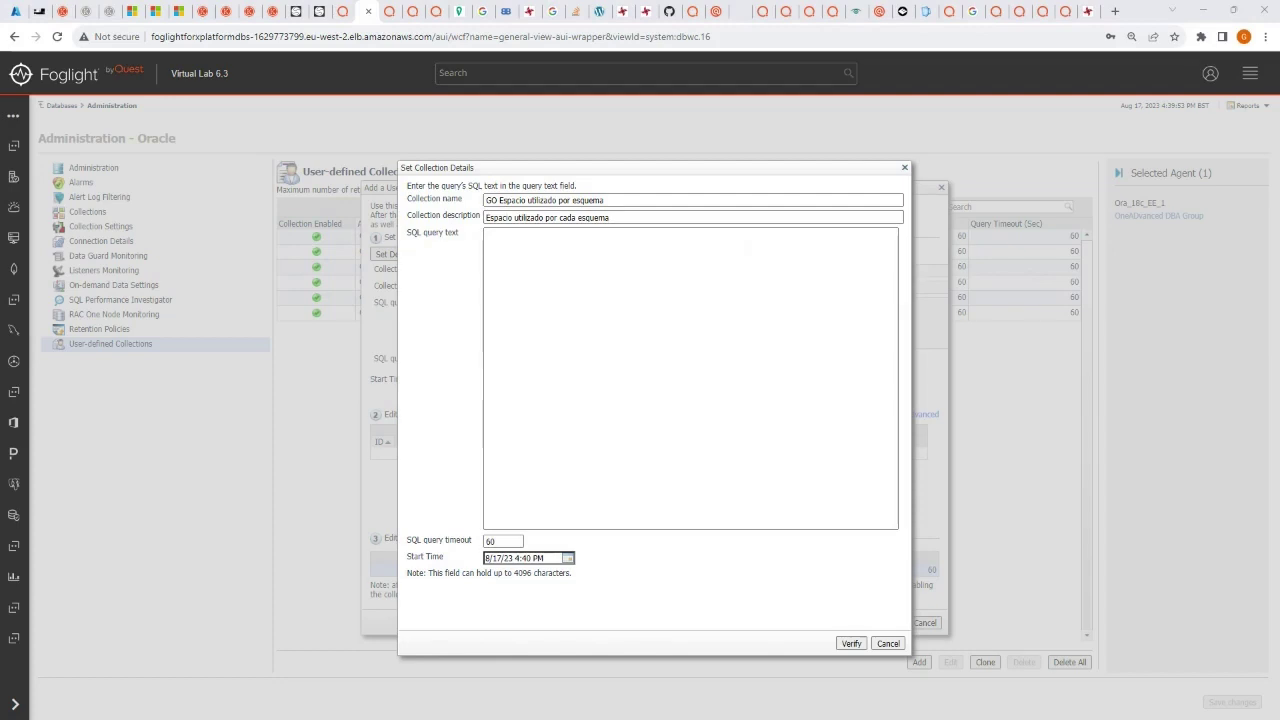
pyautogui.click(529, 299)
pyautogui.write('SELECT owner, SUM(BYTES)/1024/1024 MB FROM DBA_EXTENTS group by owner')
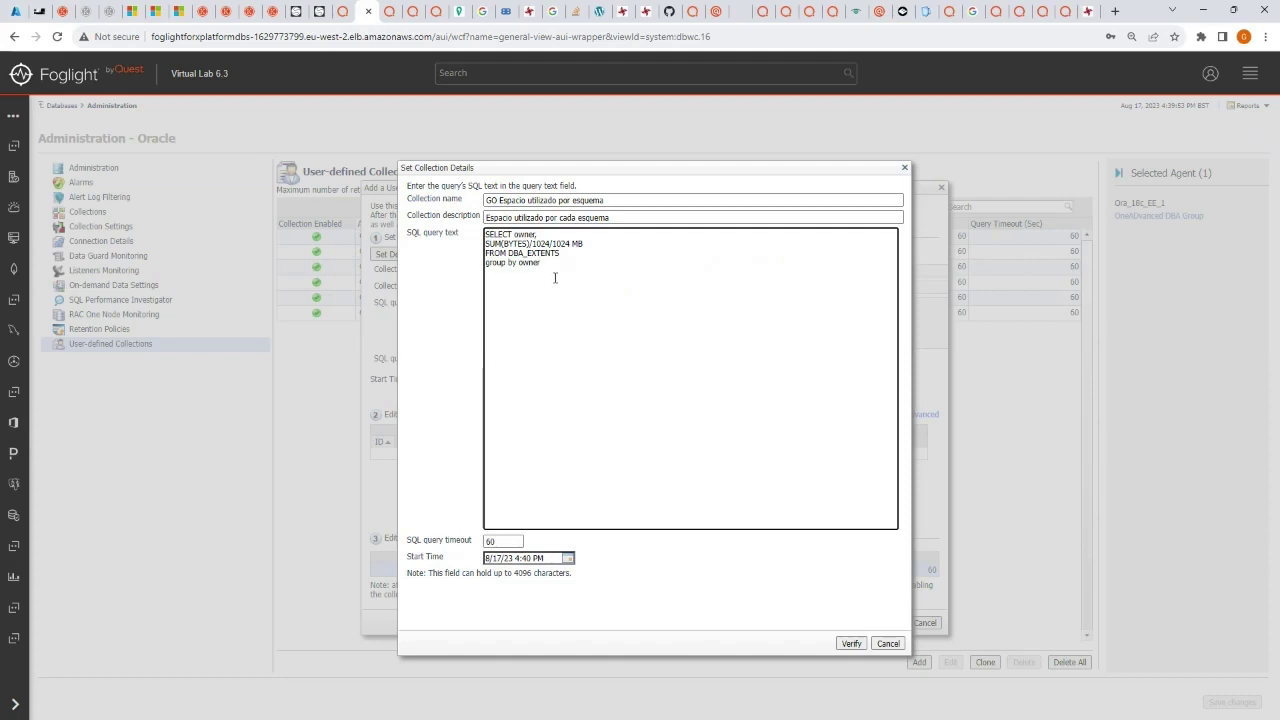
pyautogui.hotkey('ctrl', 'a')
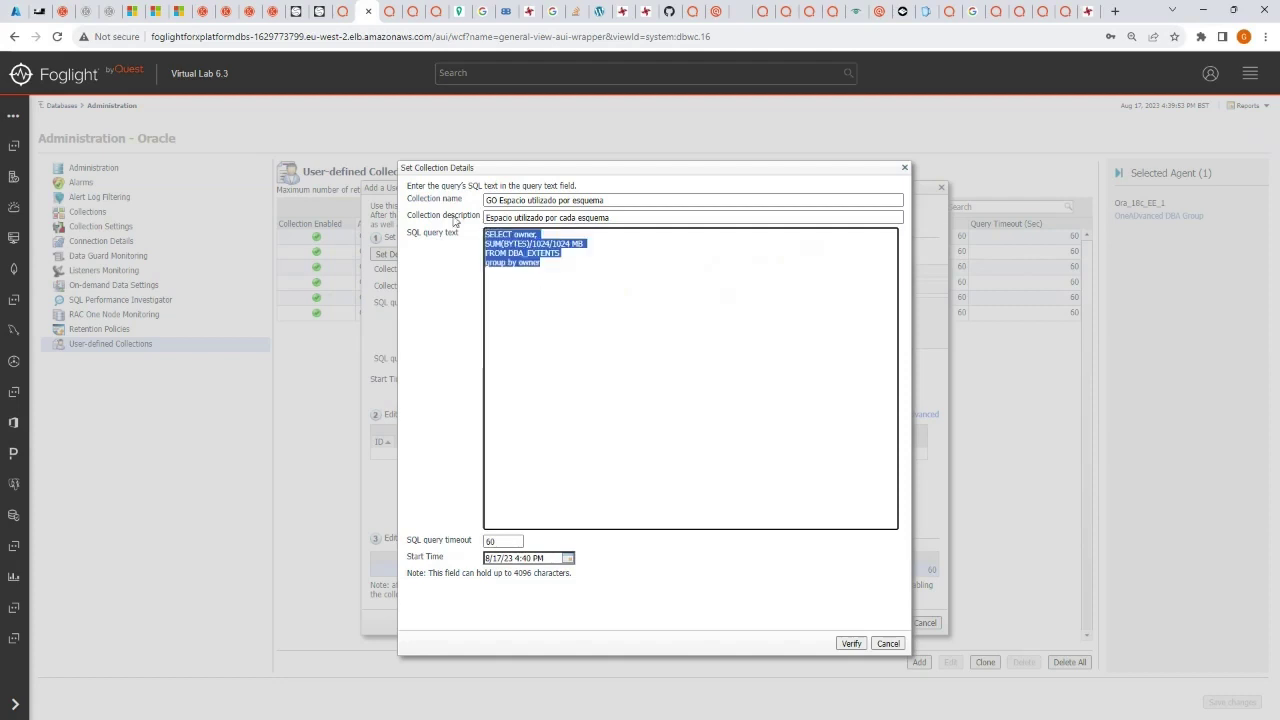
pyautogui.doubleClick(504, 541)
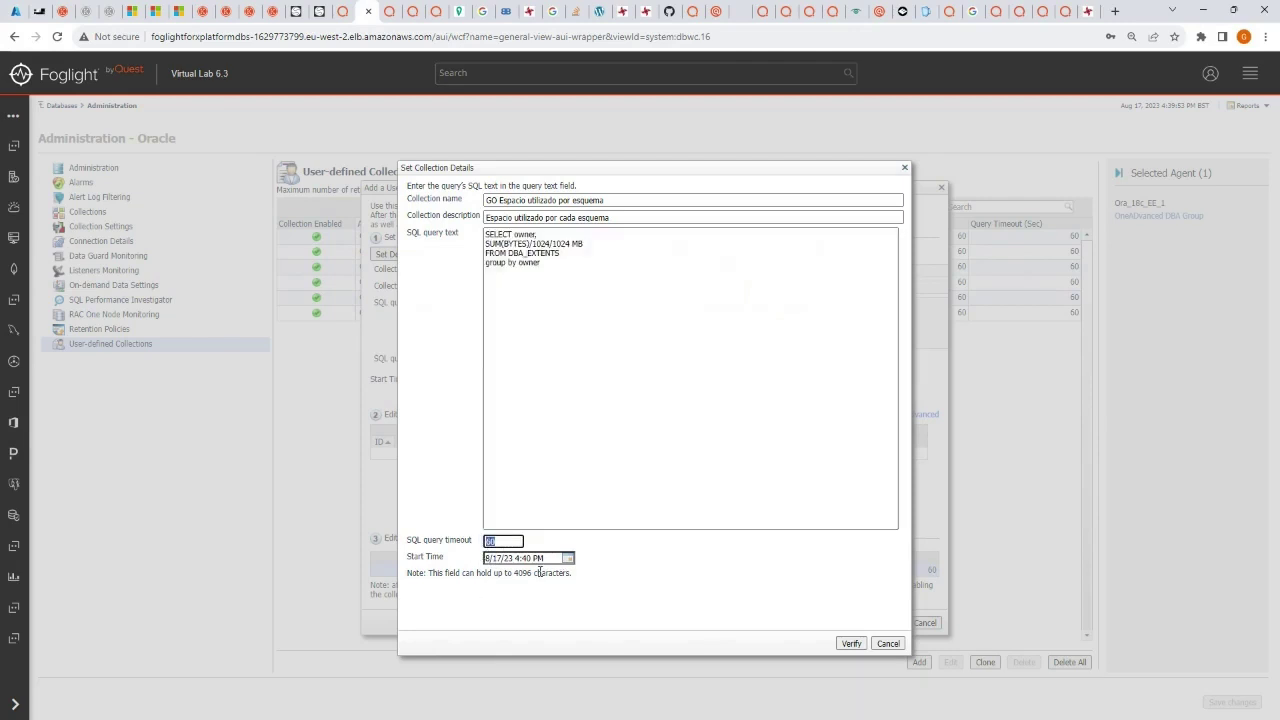
pyautogui.click(850, 643)
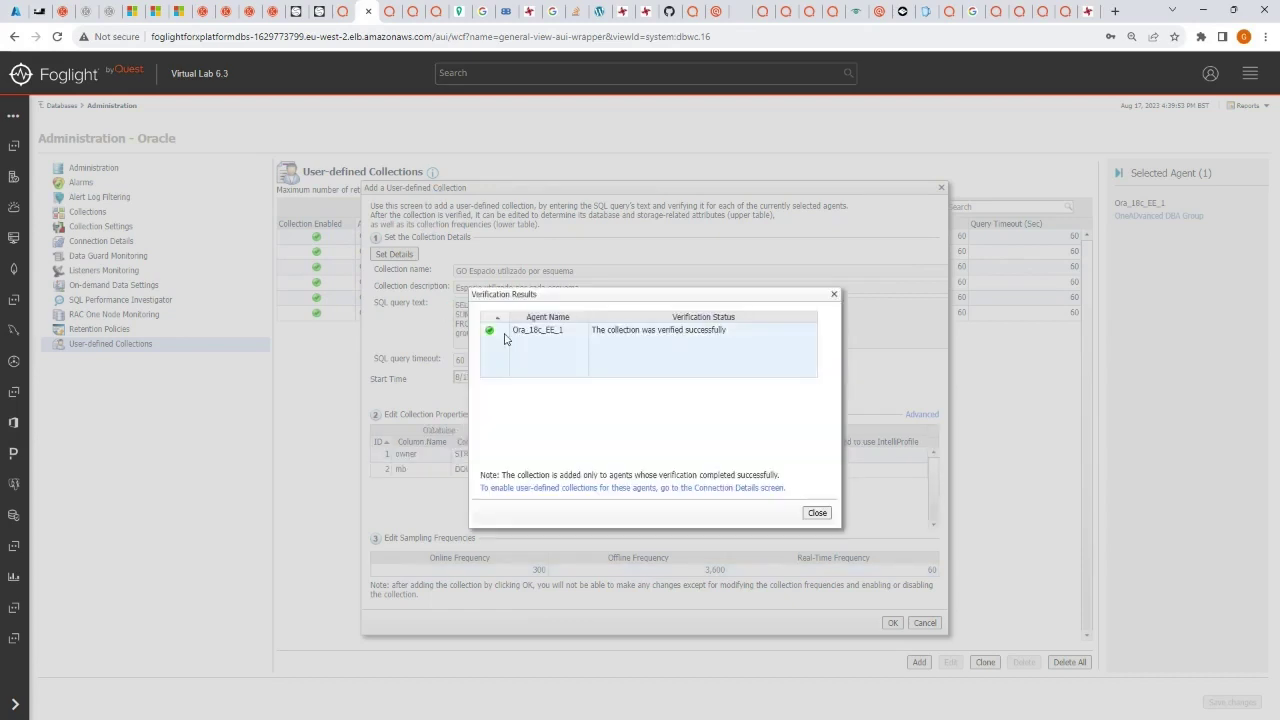
pyautogui.click(816, 513)
# Step: Give the owner column the display name Esquema and set it as key in the collection properties
pyautogui.moveTo(493, 184); pyautogui.dragTo(510, 210)
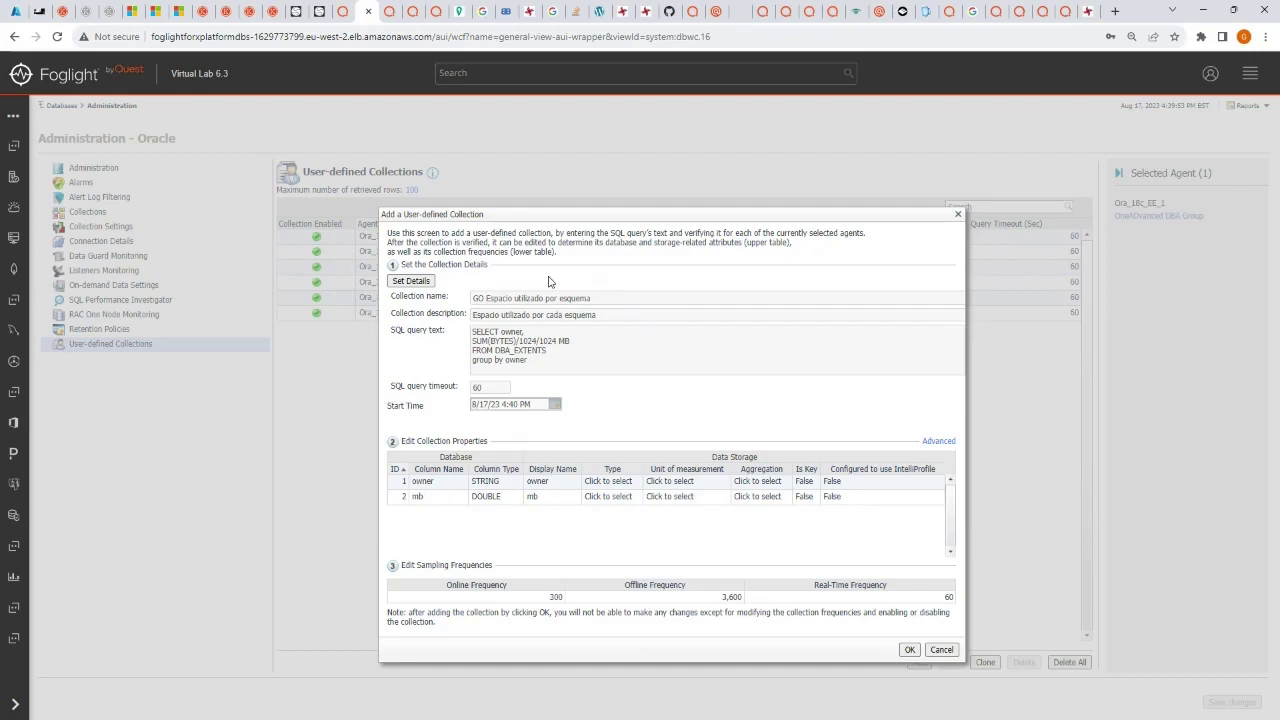
pyautogui.moveTo(582, 214); pyautogui.dragTo(568, 178)
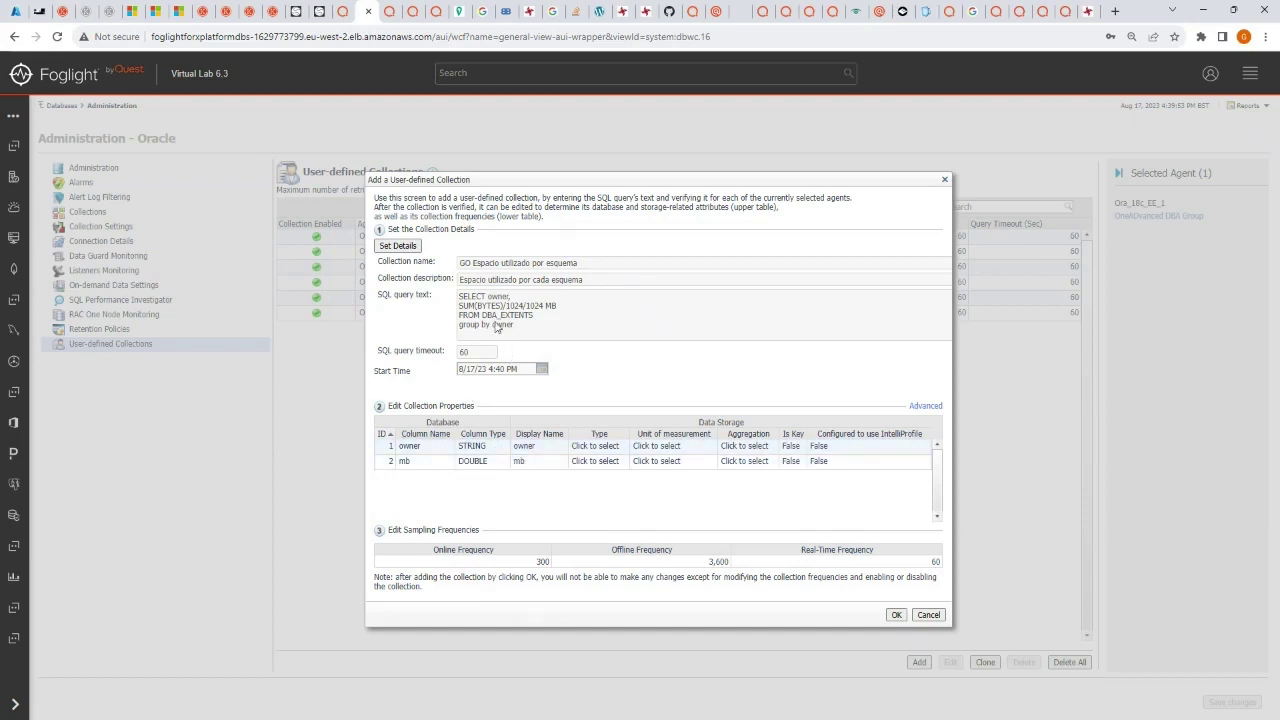
pyautogui.doubleClick(481, 452)
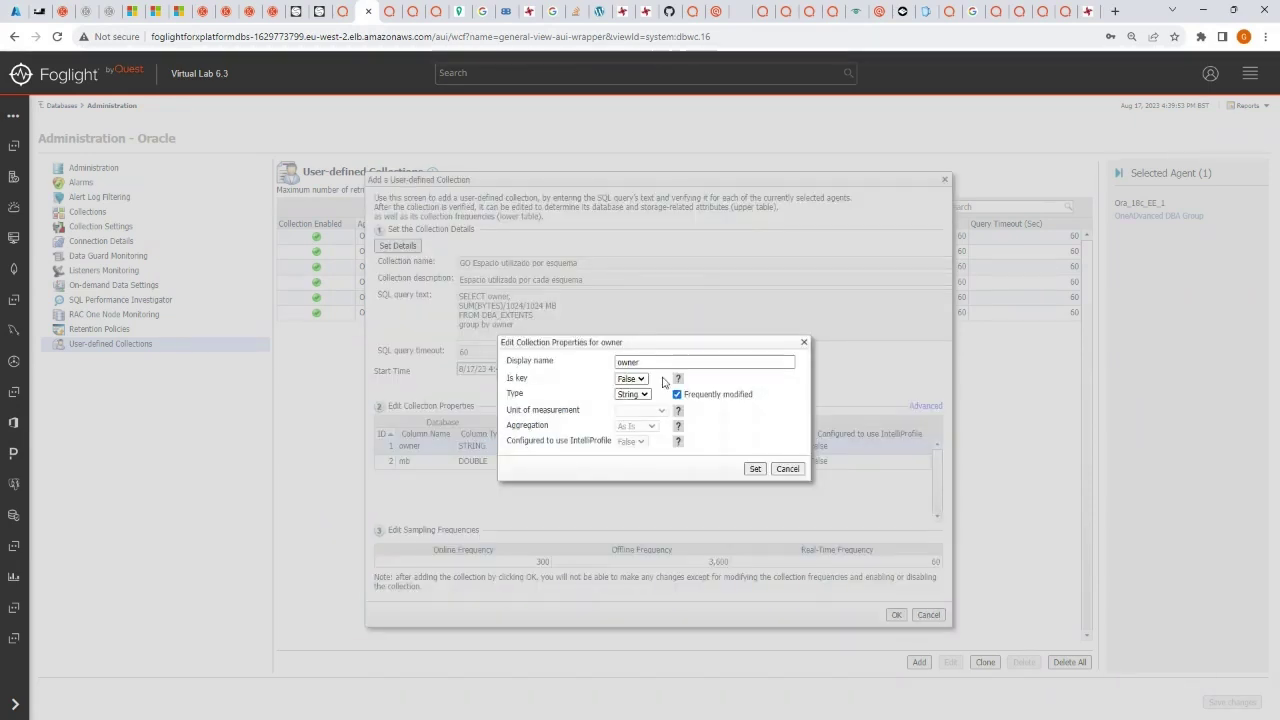
pyautogui.write('Esquema')
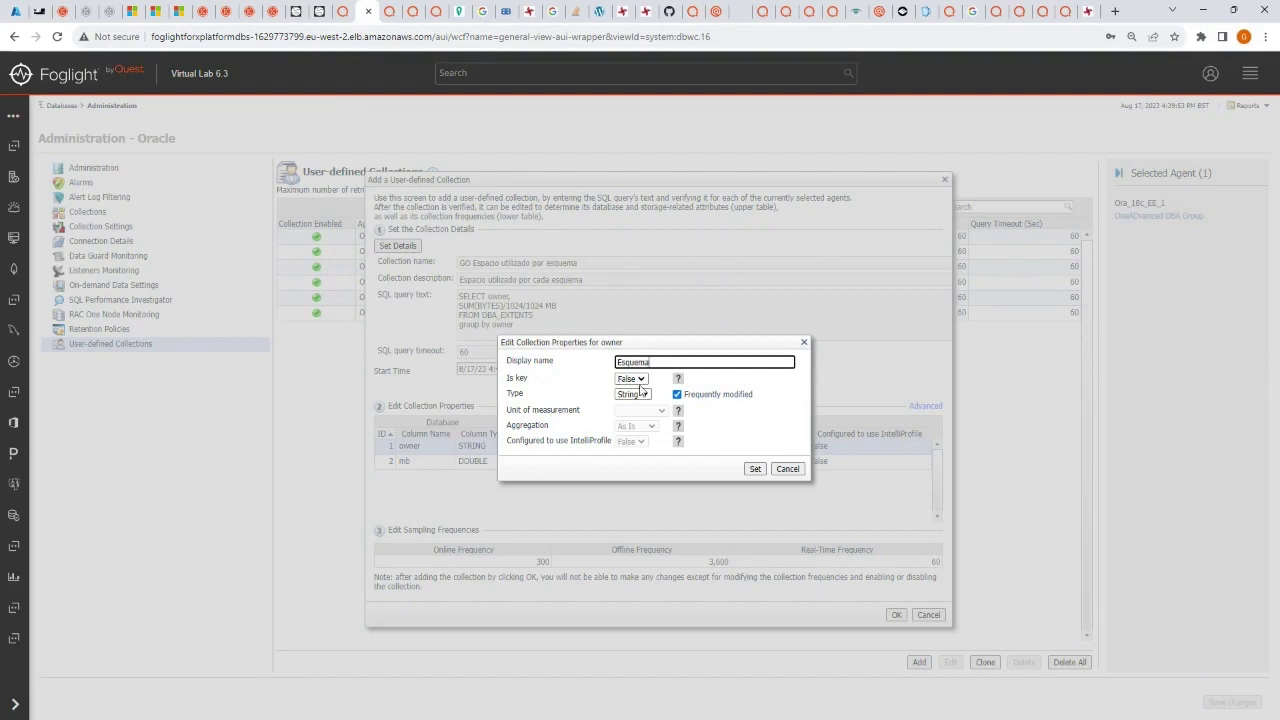
pyautogui.click(632, 379)
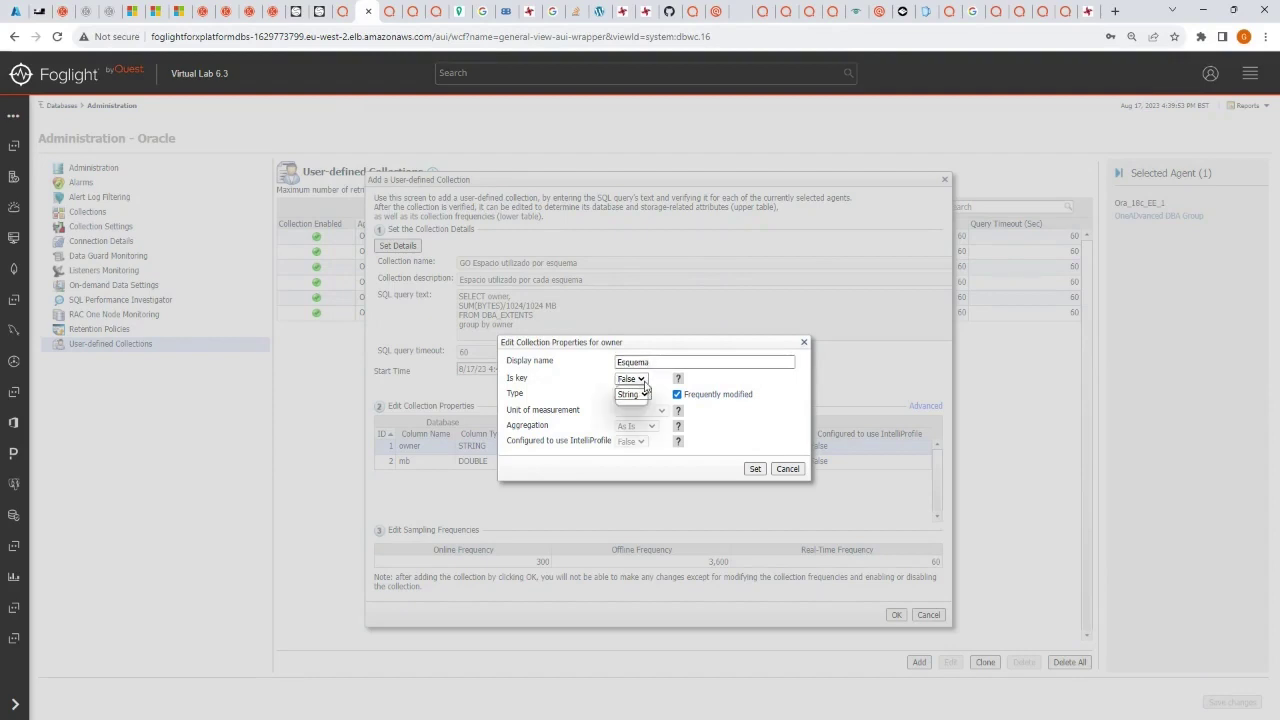
pyautogui.click(630, 390)
pyautogui.click(755, 469)
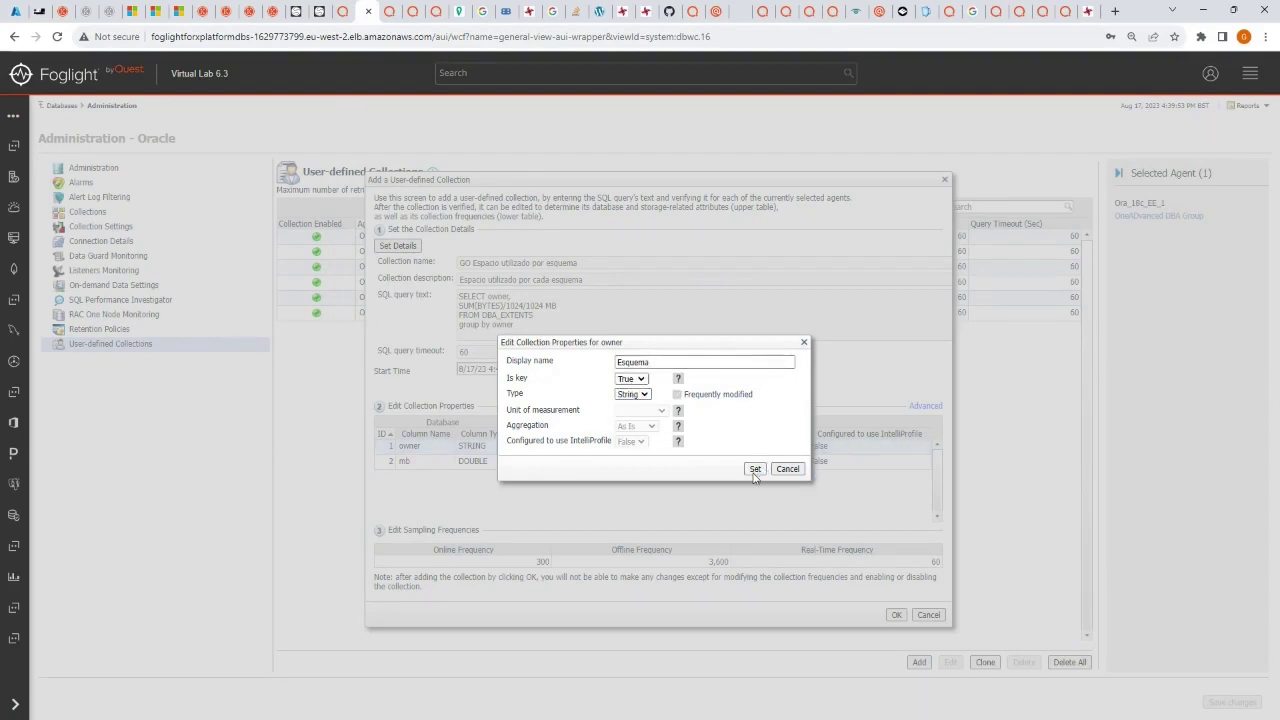
# Step: Give the mb column the display name Tamano in the collection properties
pyautogui.doubleClick(491, 468)
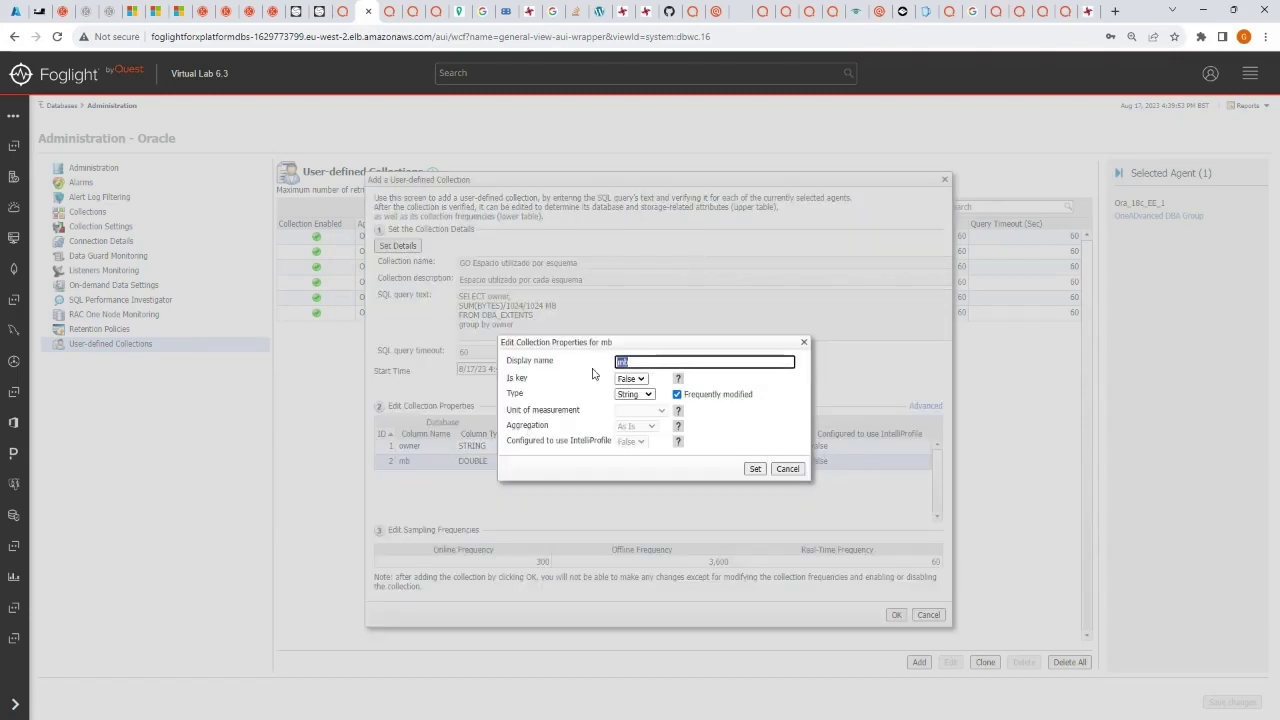
pyautogui.write('Tamano')
pyautogui.press('BackSpace')
pyautogui.press('BackSpace')
pyautogui.write('o')
# Step: Set the mb column's type to Double and its unit of measurement to Megabyte, and apply the properties
pyautogui.click(640, 394)
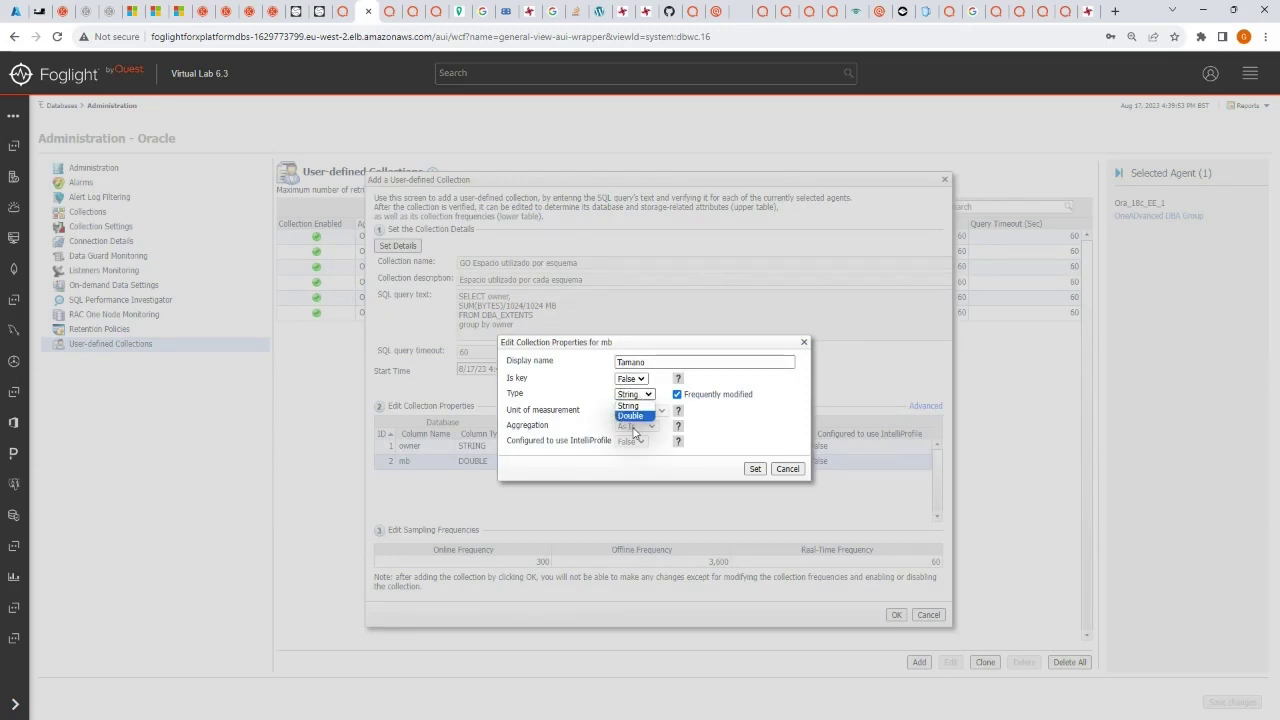
pyautogui.click(632, 416)
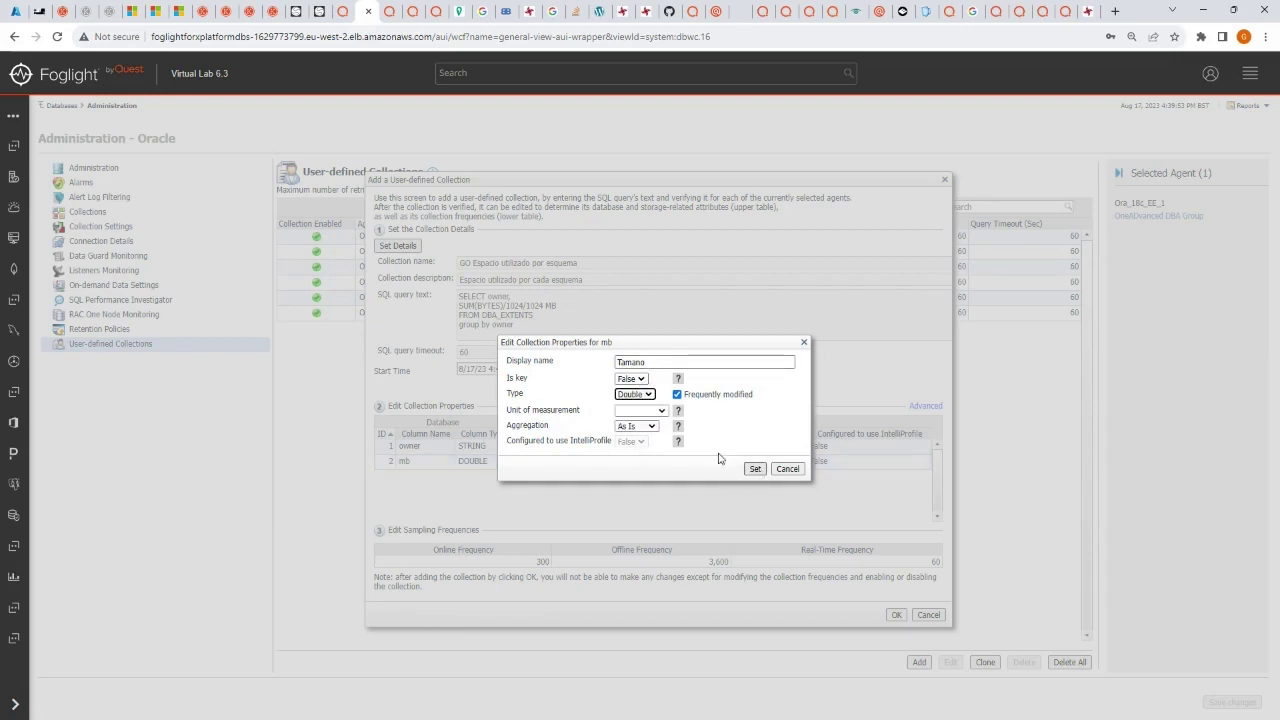
pyautogui.click(662, 412)
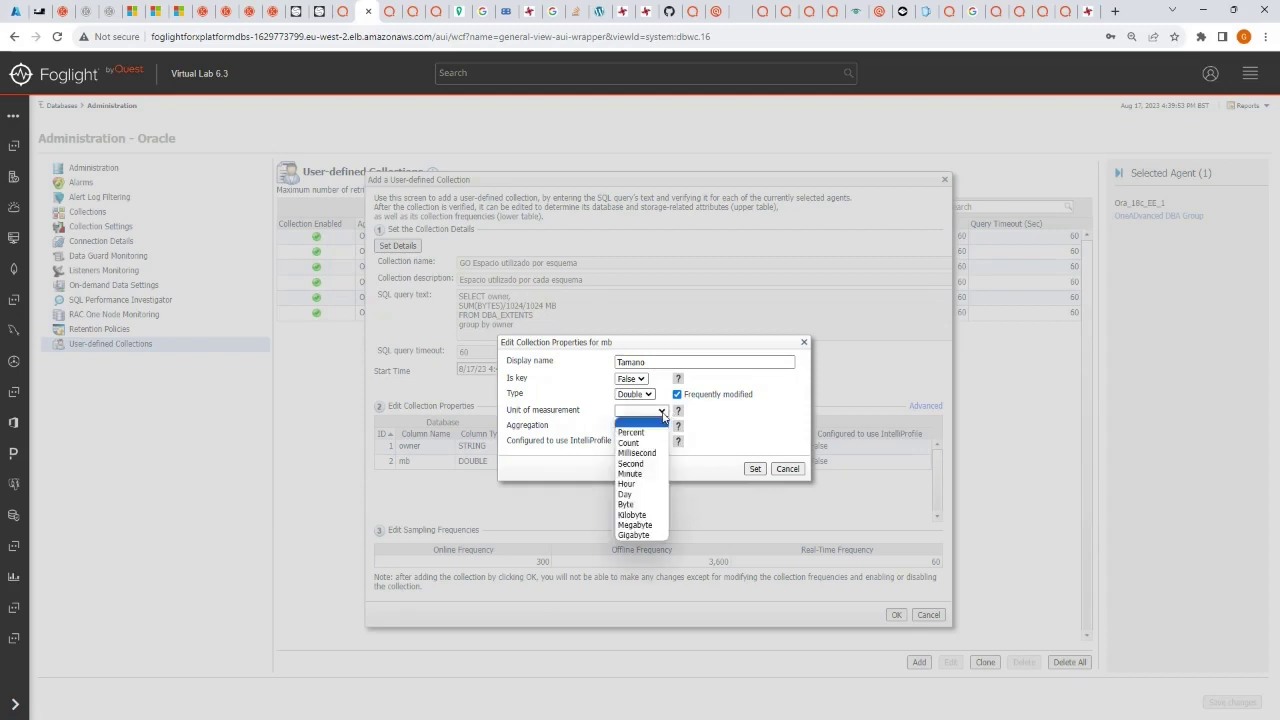
pyautogui.click(655, 525)
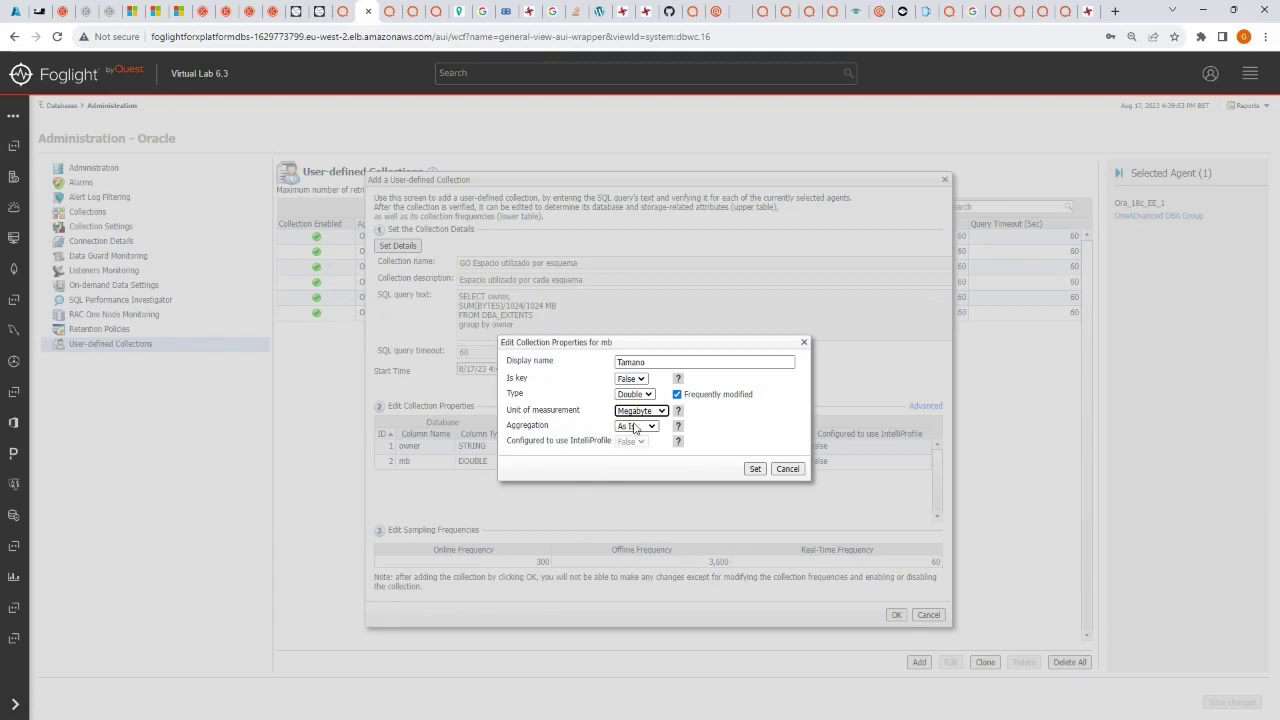
pyautogui.click(756, 469)
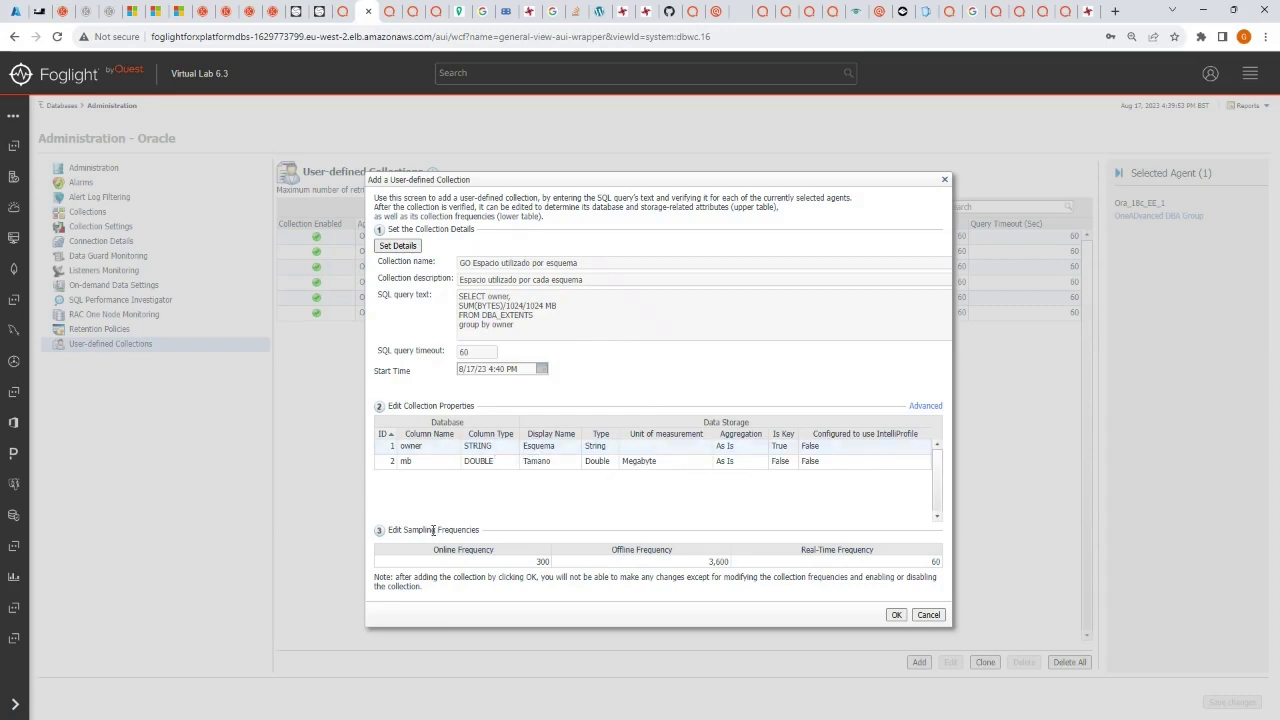
# Step: Set the collection's offline sampling frequency to 300
pyautogui.moveTo(433, 531); pyautogui.dragTo(460, 532)
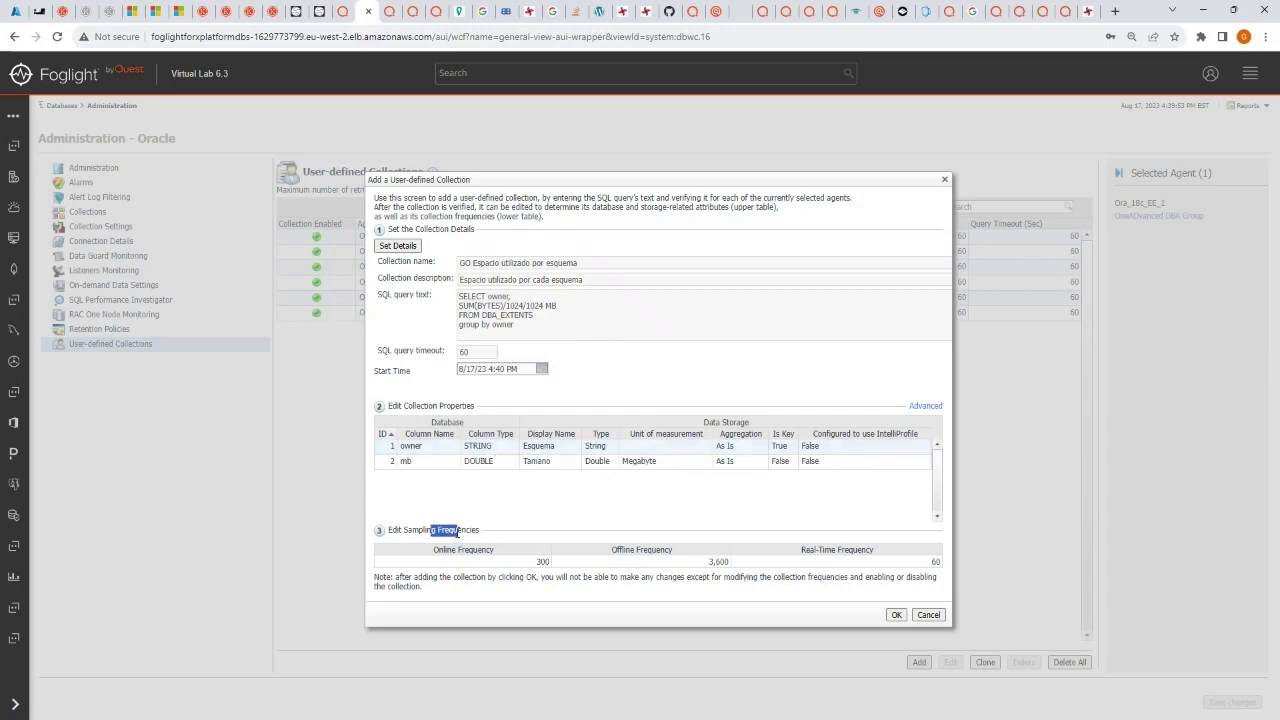
pyautogui.doubleClick(643, 562)
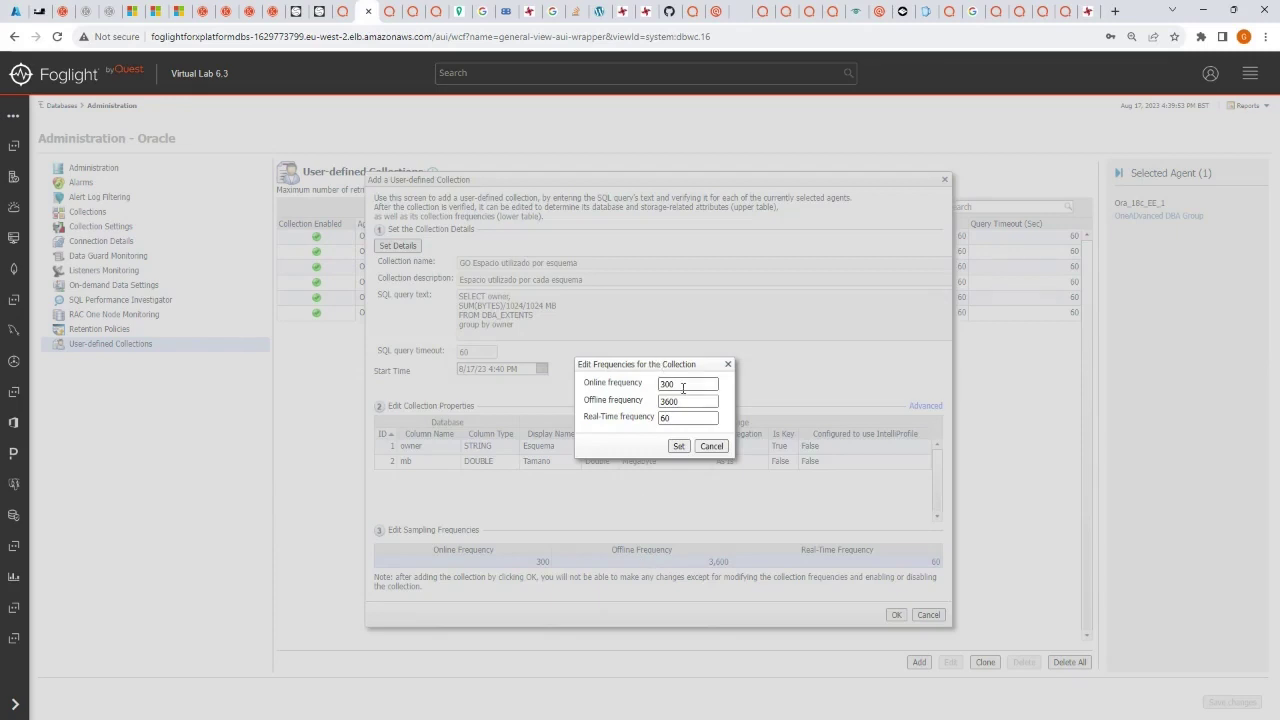
pyautogui.doubleClick(683, 386)
pyautogui.click(690, 397)
pyautogui.doubleClick(691, 386)
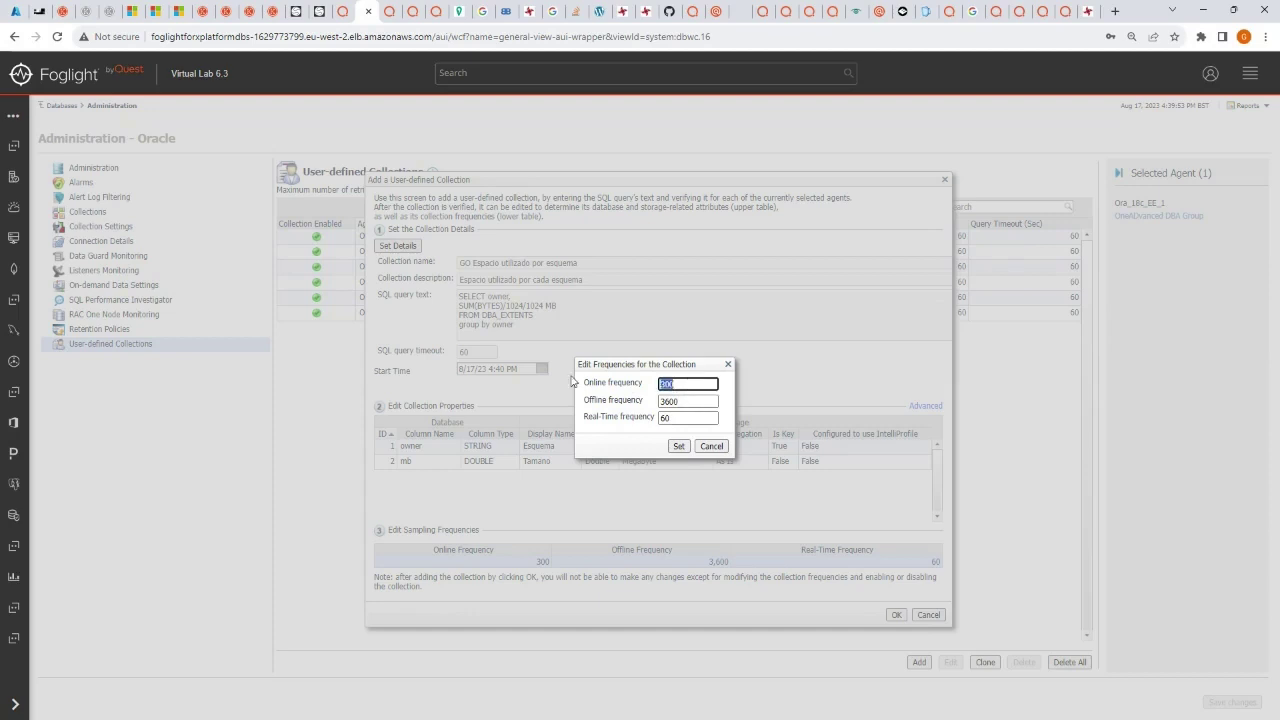
pyautogui.click(701, 404)
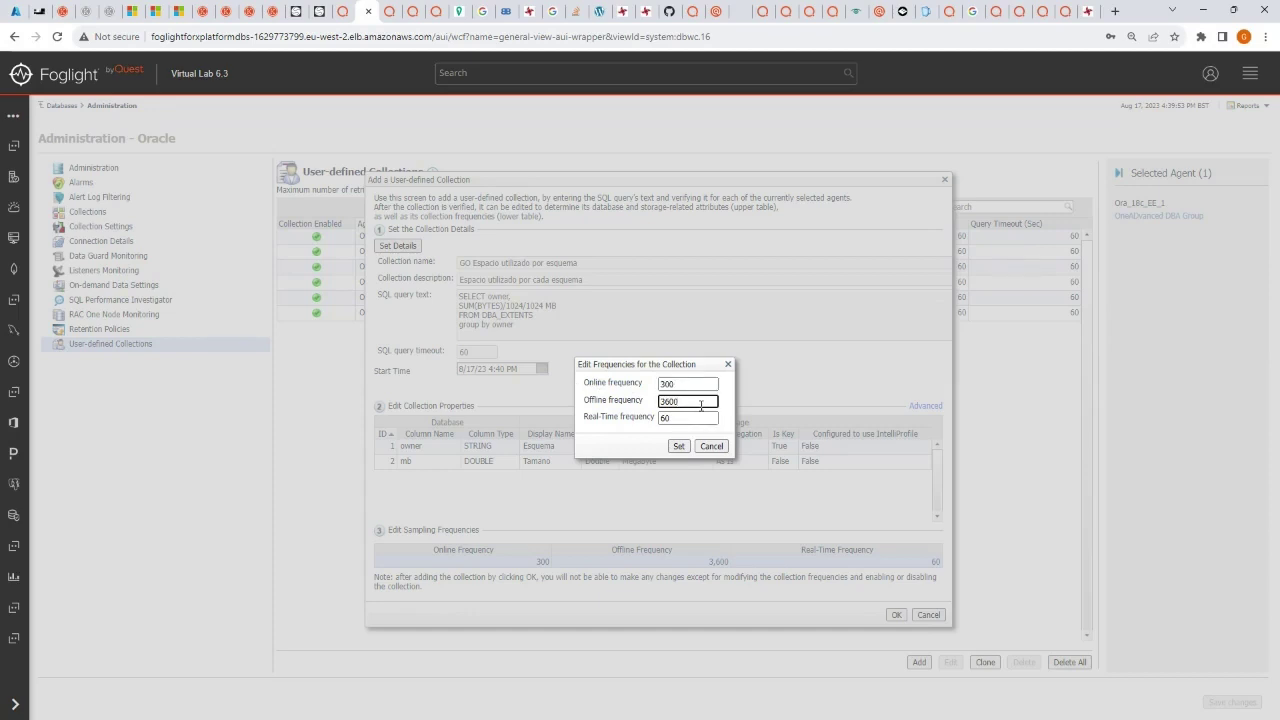
pyautogui.moveTo(701, 404); pyautogui.dragTo(587, 411)
pyautogui.moveTo(700, 418); pyautogui.dragTo(642, 428)
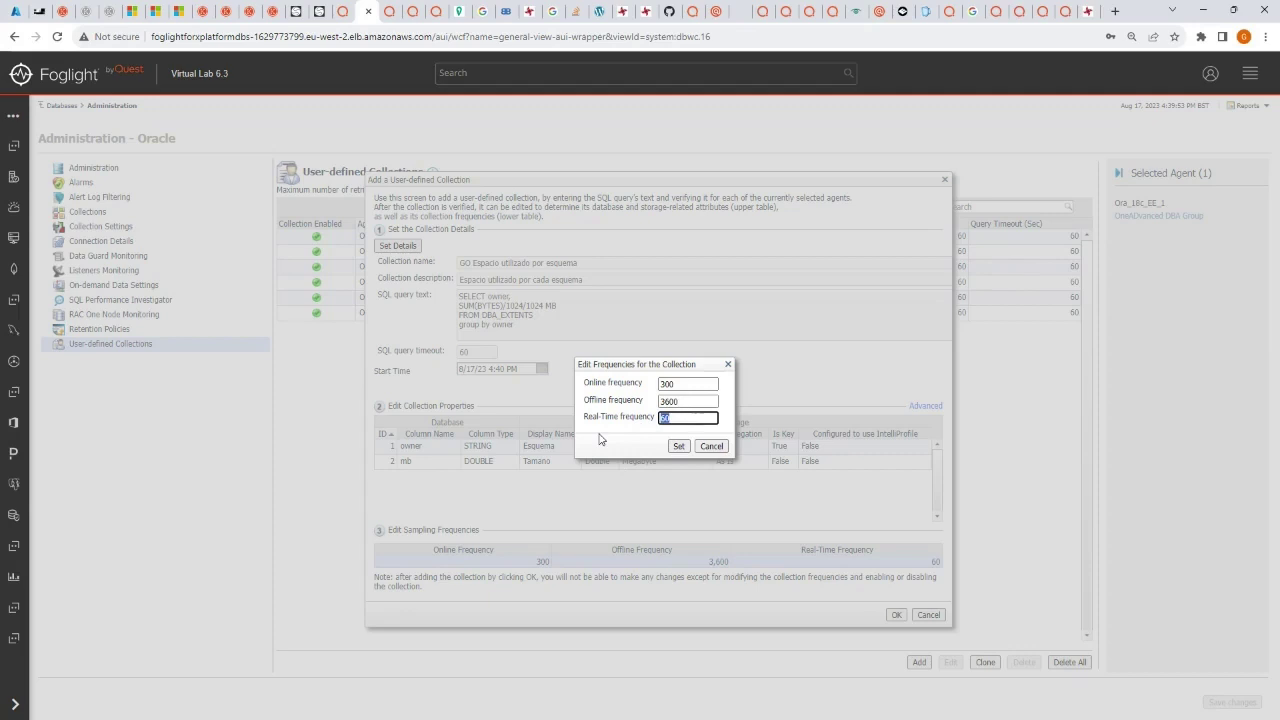
pyautogui.moveTo(686, 401); pyautogui.dragTo(607, 399)
pyautogui.write('2')
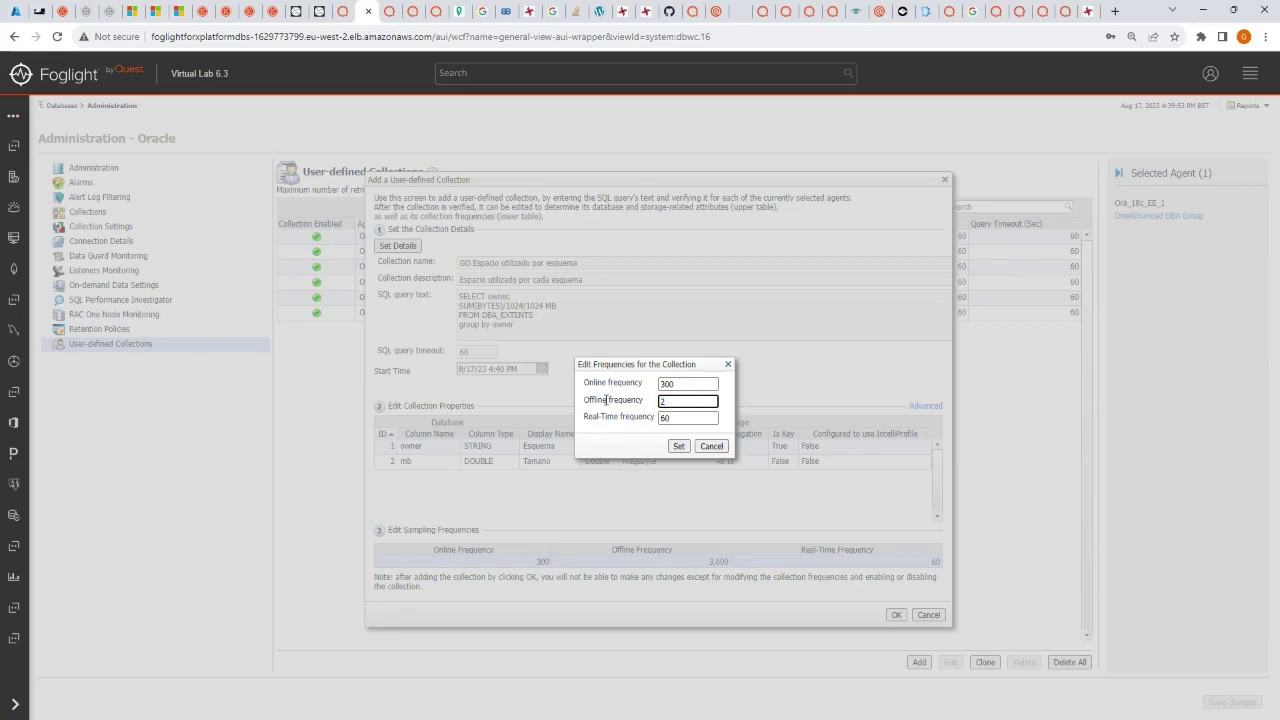
pyautogui.write('30')
pyautogui.click(677, 446)
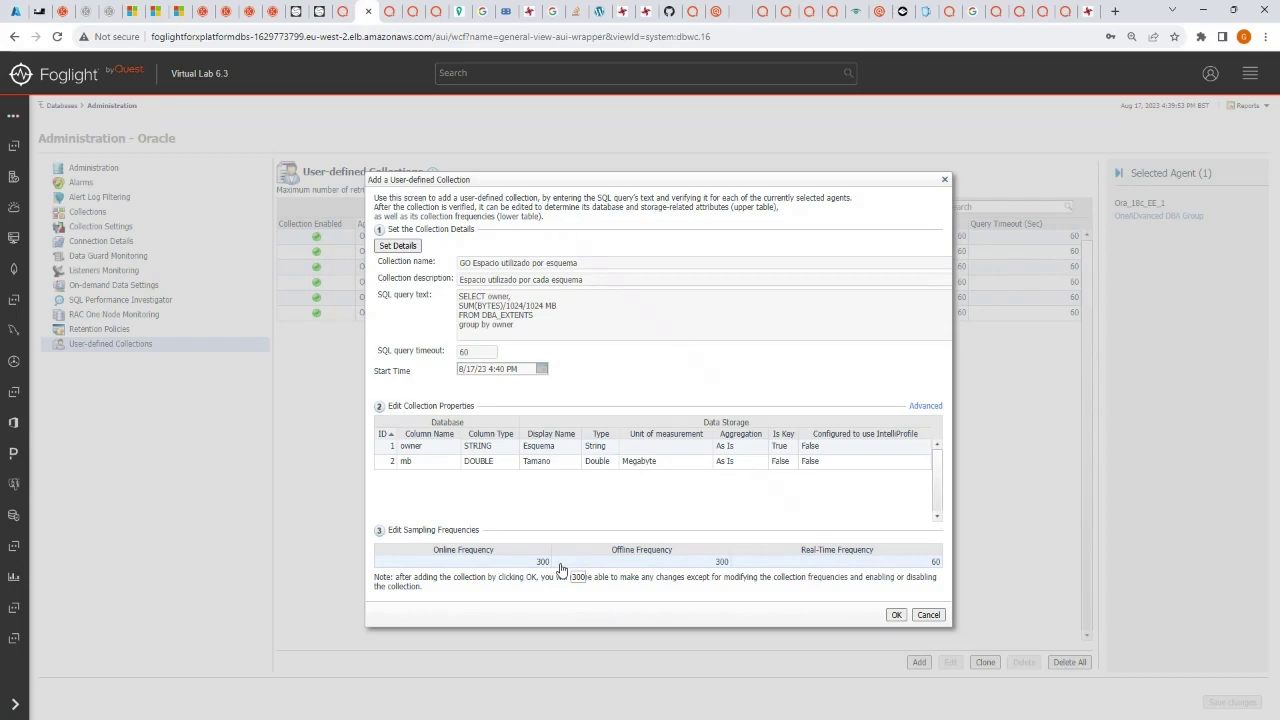
# Step: Finish adding the collection and save the changes with the audit comment "made by GO"
pyautogui.click(897, 615)
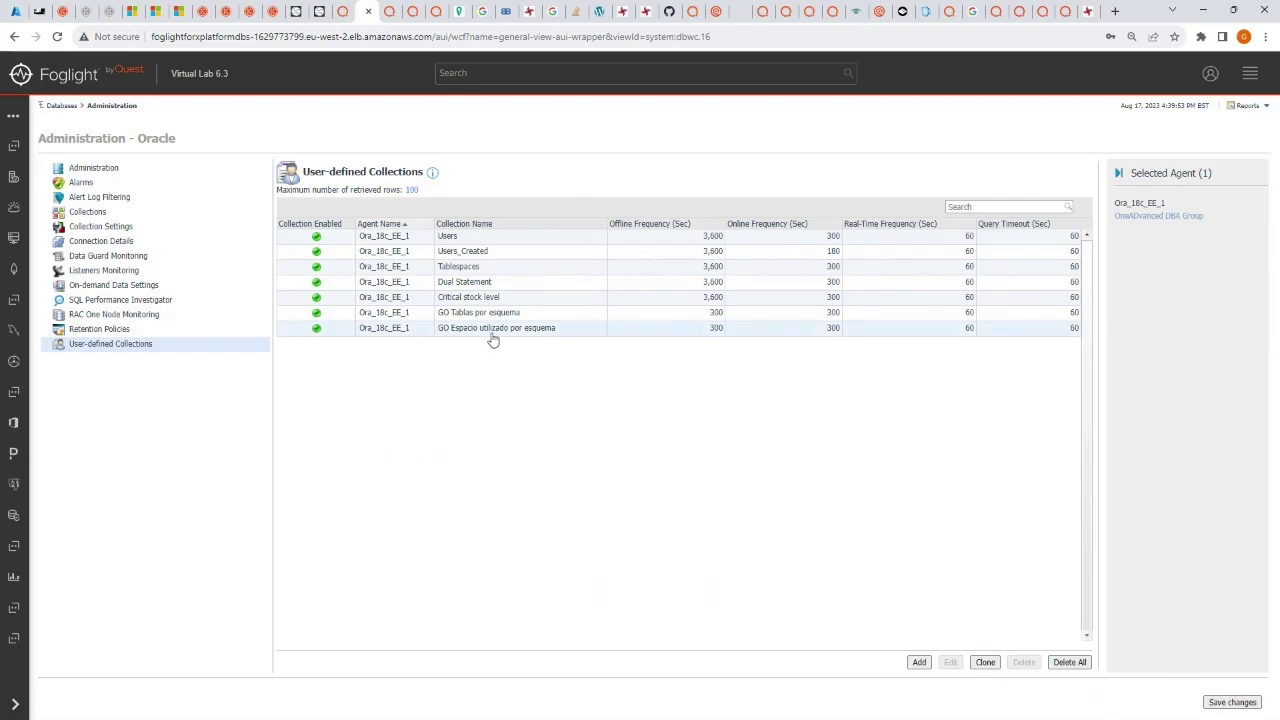
pyautogui.click(1238, 703)
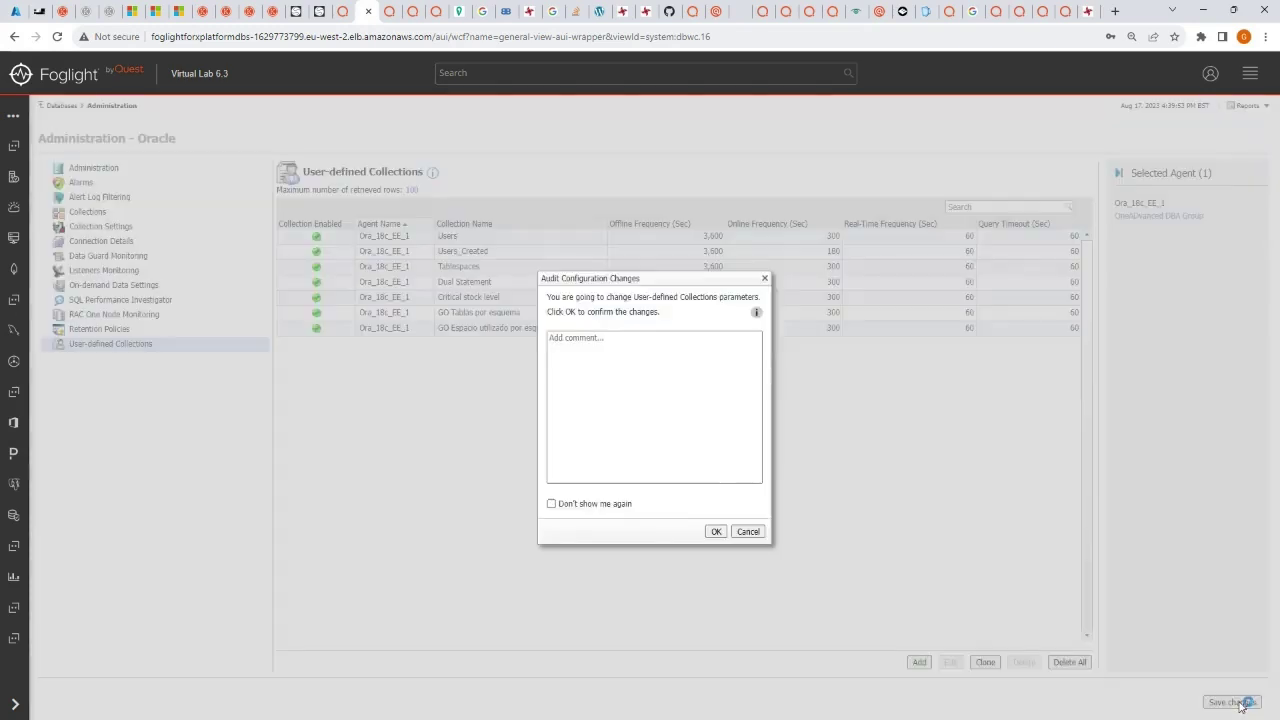
pyautogui.click(604, 359)
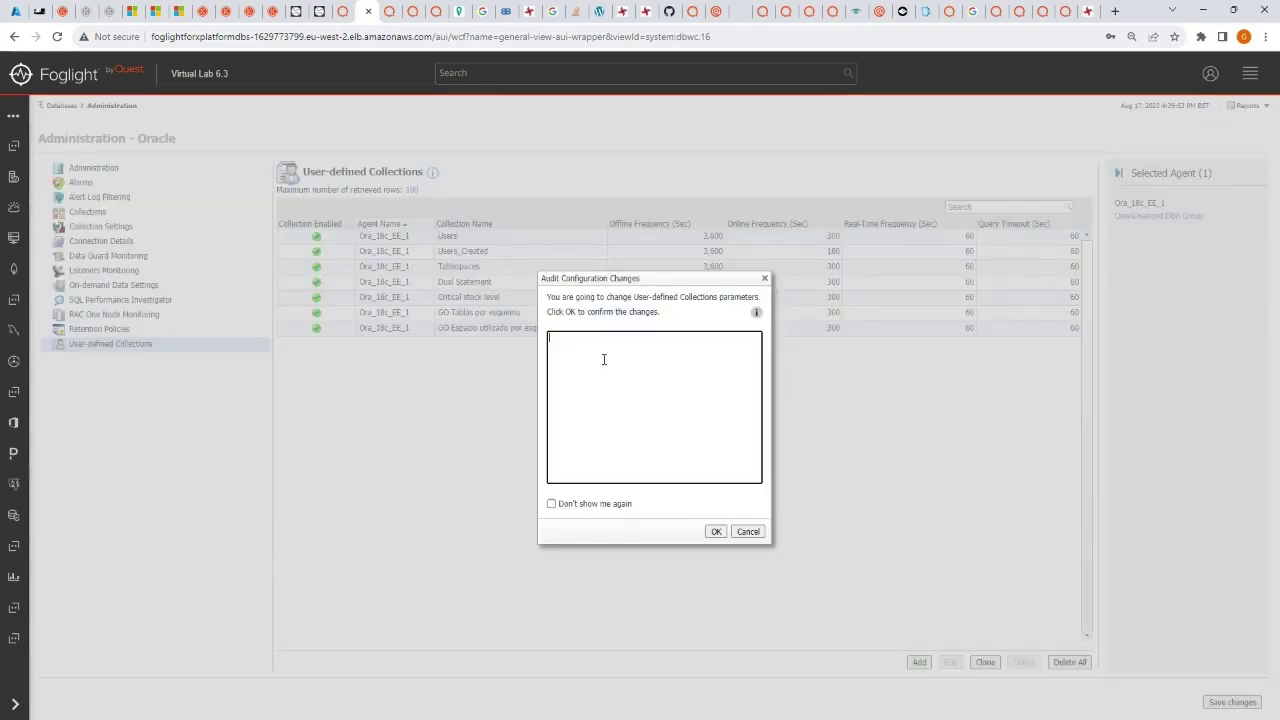
pyautogui.write('made by GO')
pyautogui.click(716, 531)
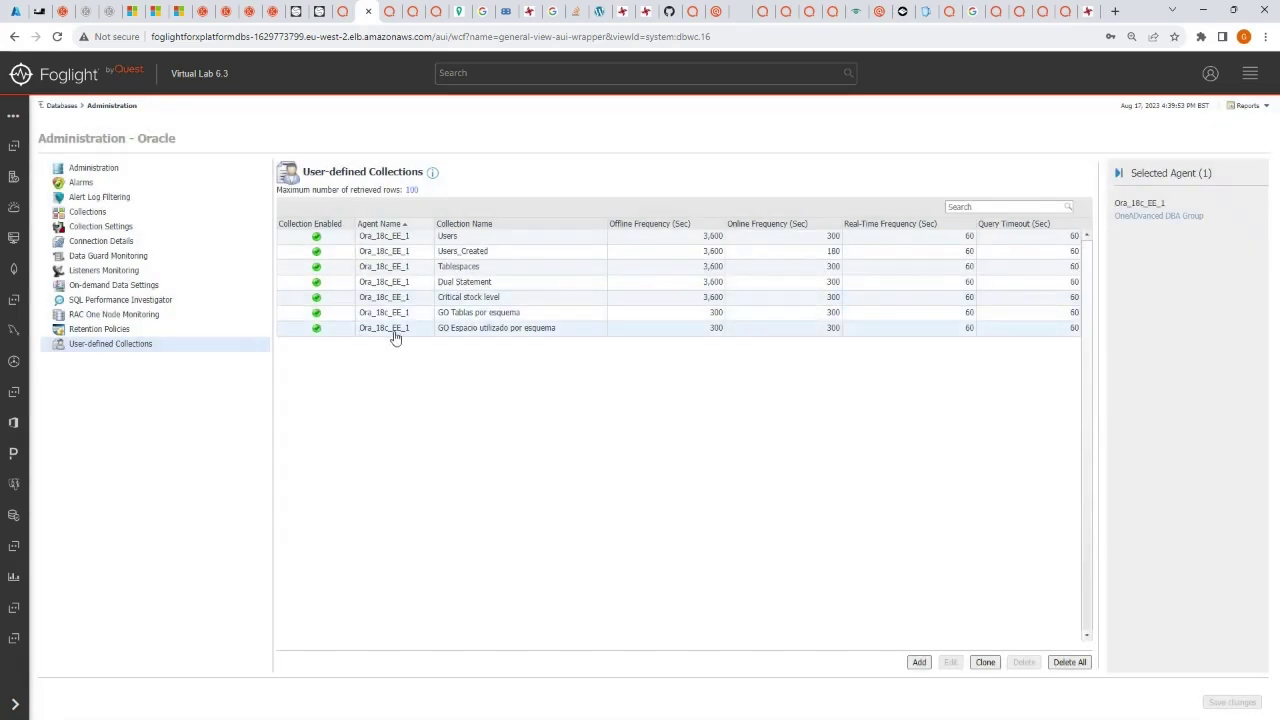
# Step: View the data of the GO_Espacio_utilizado_por_esquema collection in the user-defined collections activity of the Oracle instance Ora_18c_EE_1
pyautogui.click(57, 106)
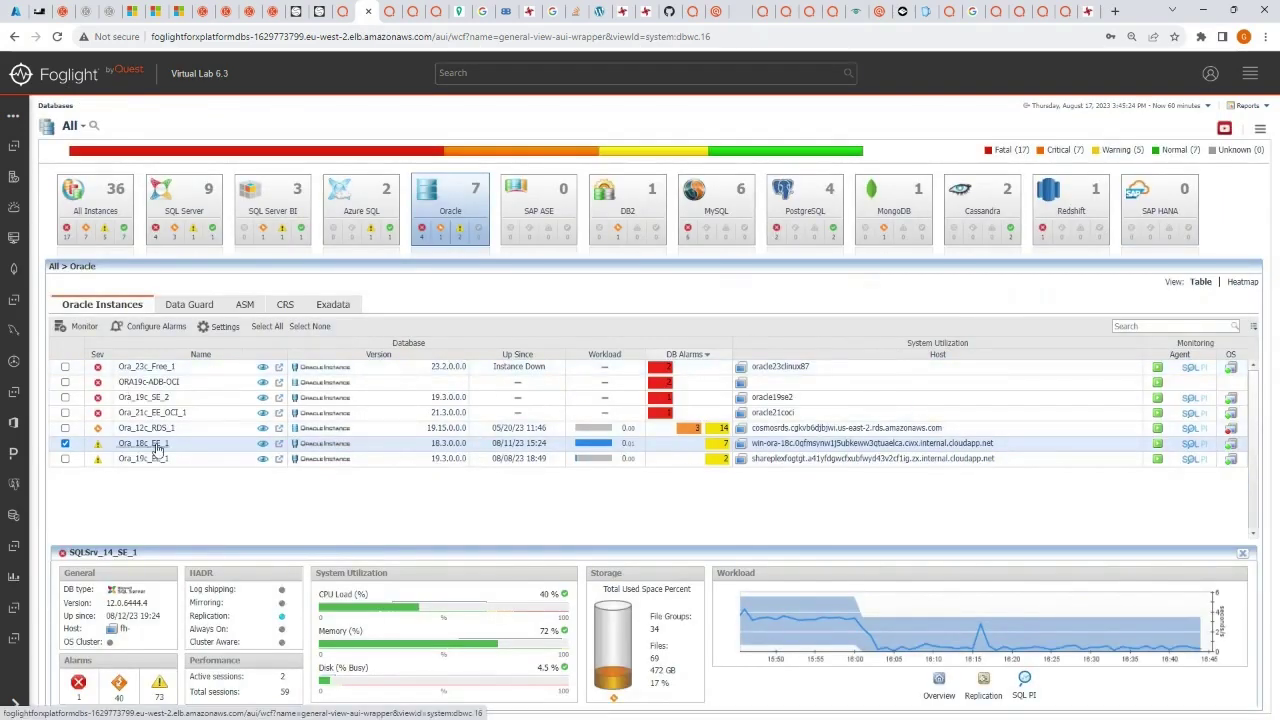
pyautogui.click(155, 446)
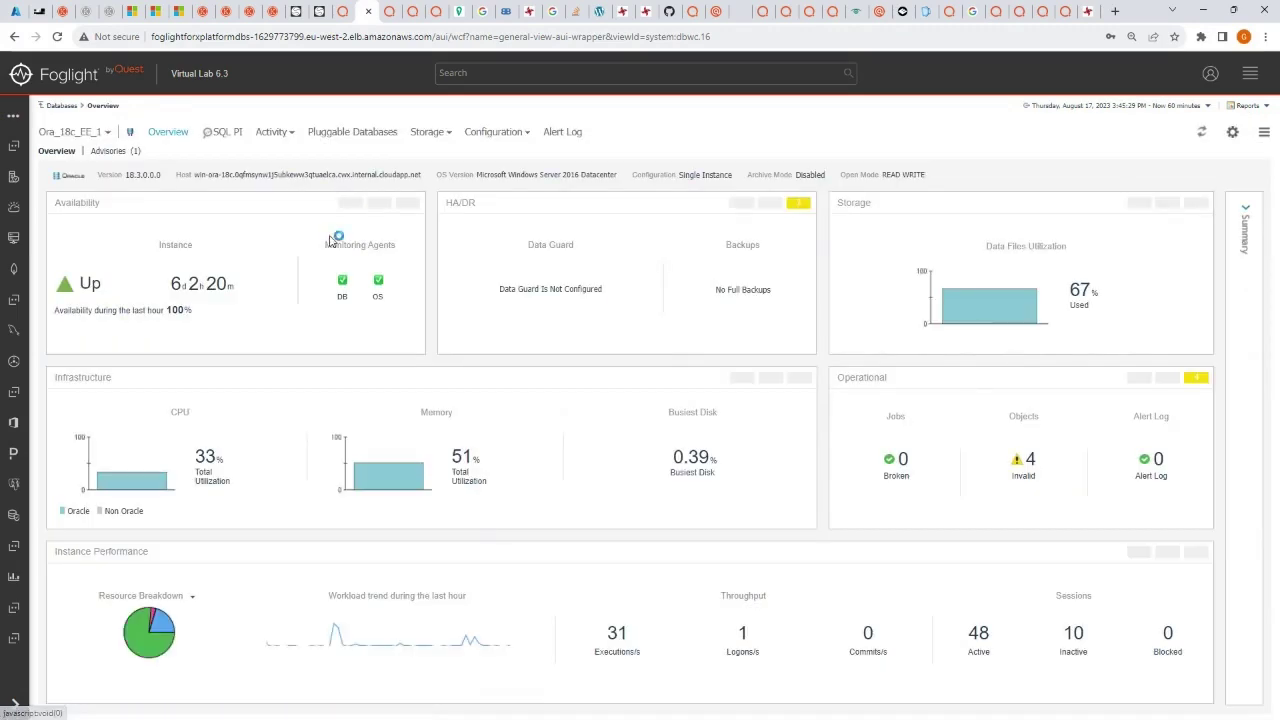
pyautogui.click(347, 133)
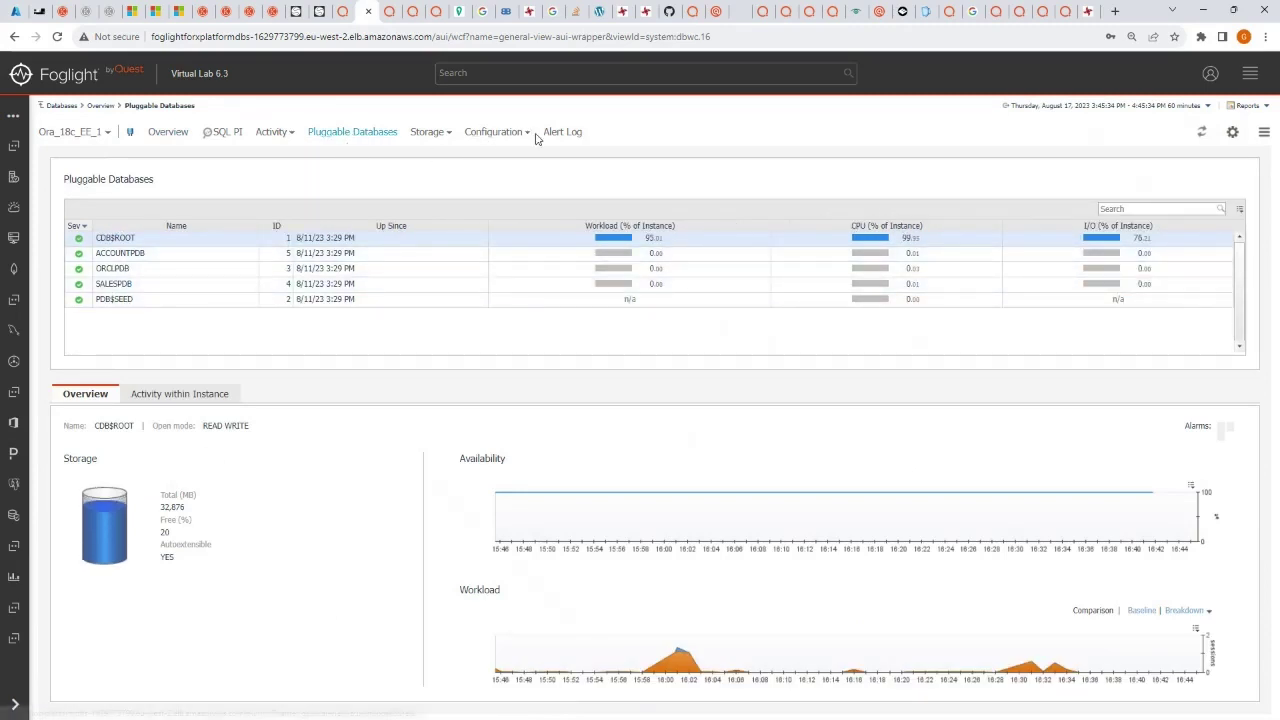
pyautogui.click(291, 138)
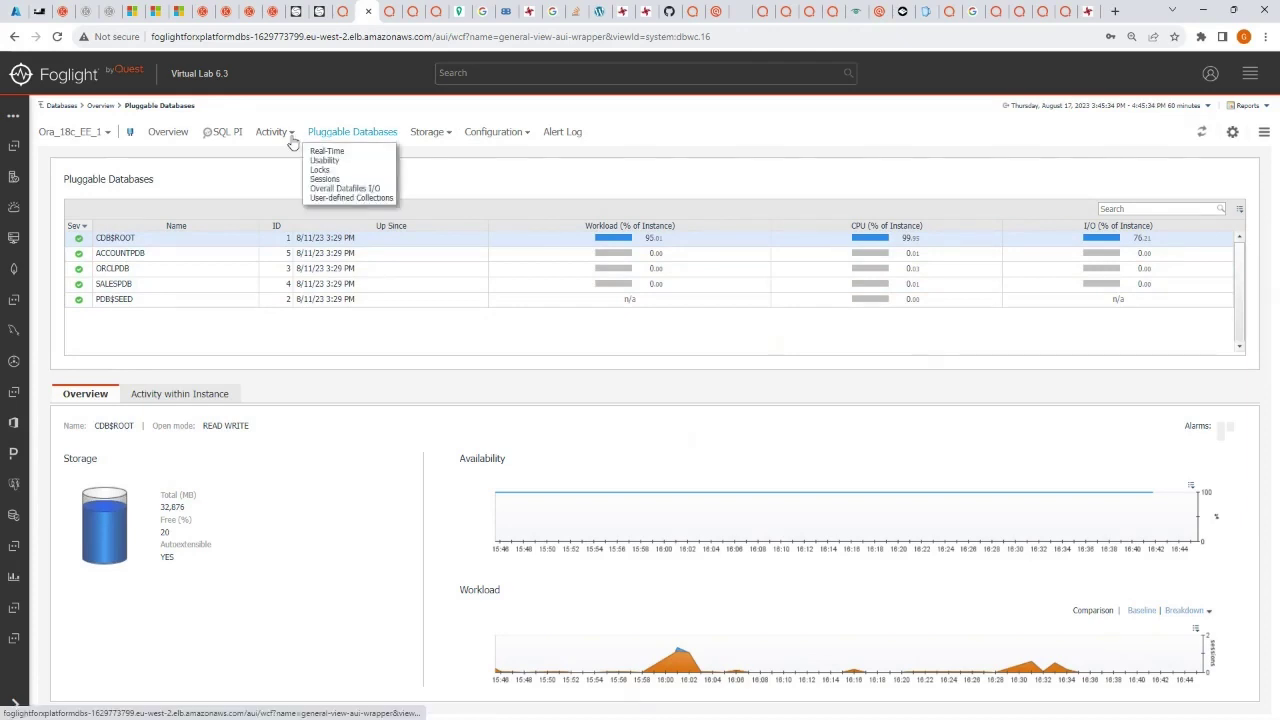
pyautogui.click(368, 199)
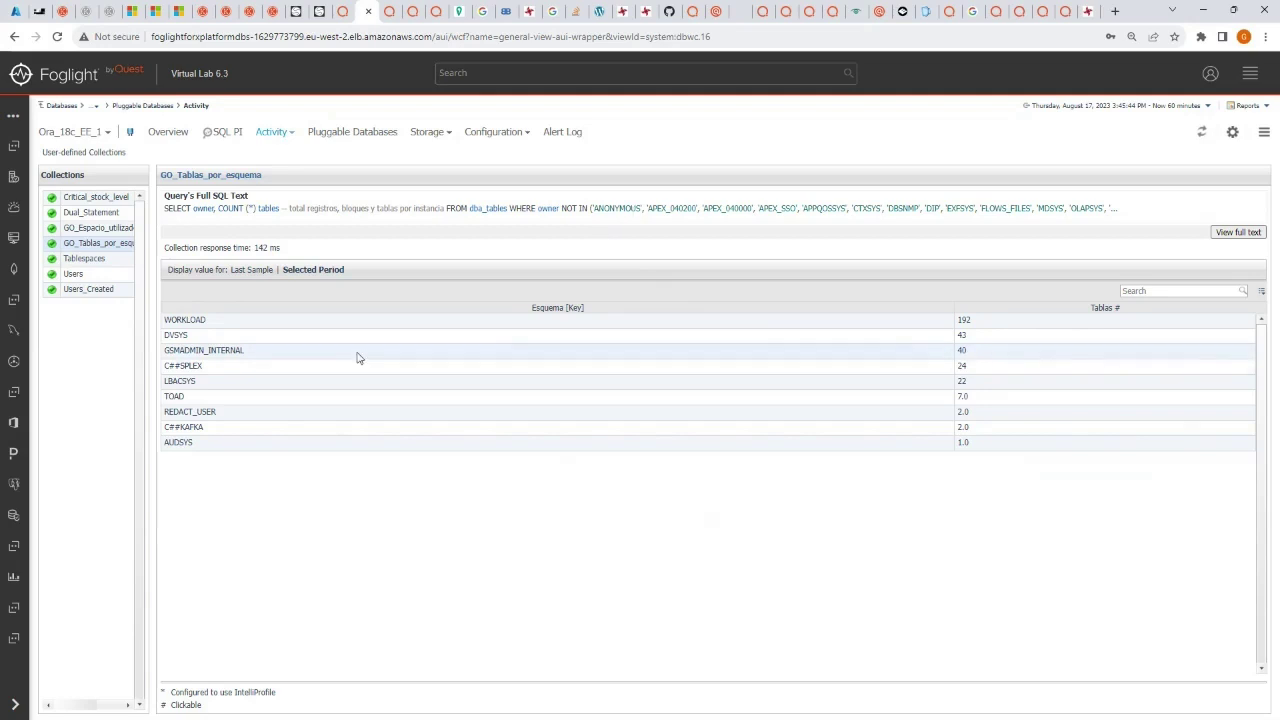
pyautogui.click(107, 236)
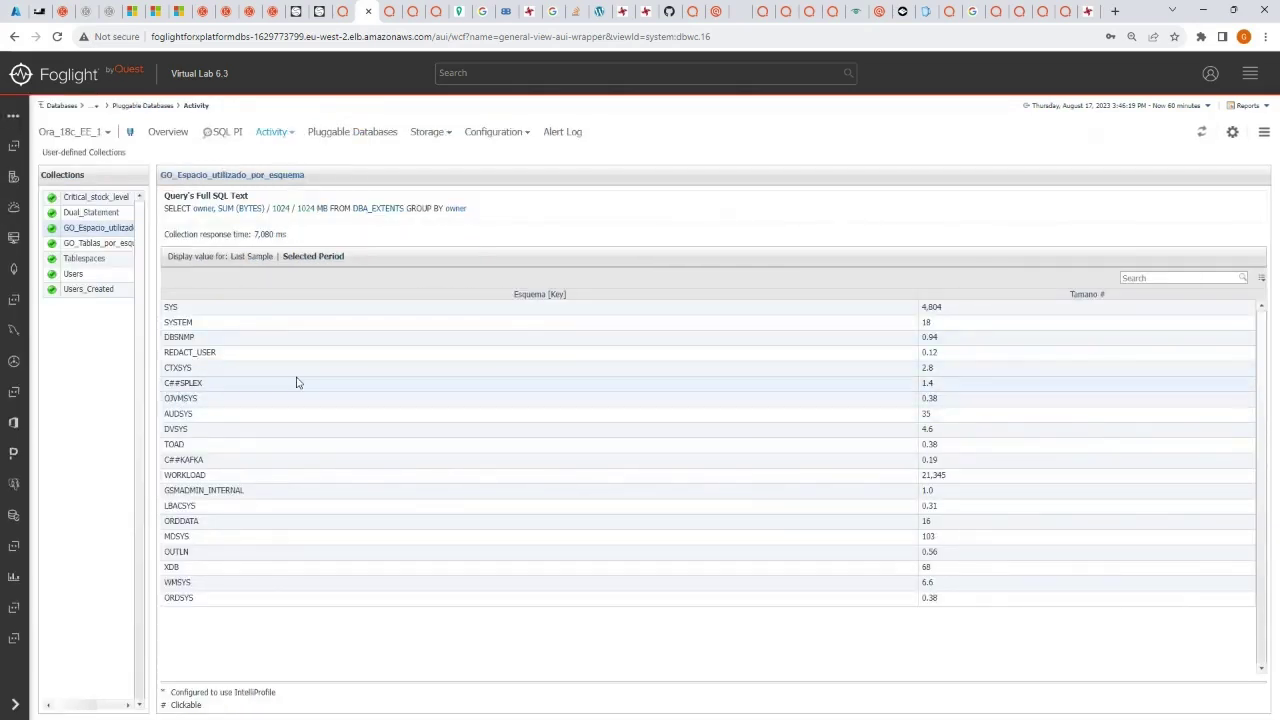
pyautogui.click(15, 258)
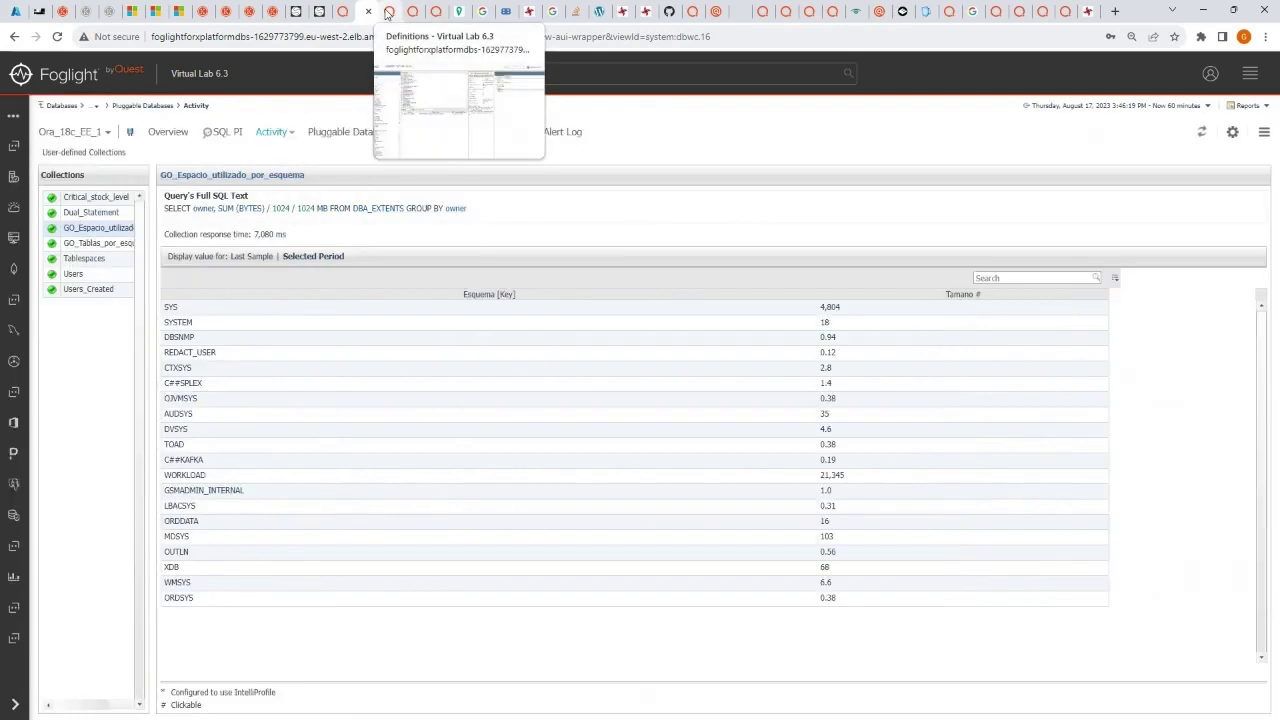
# Step: Switch to the browser page showing GO Dashboard Tablas por usuario and start creating a new report
pyautogui.click(415, 14)
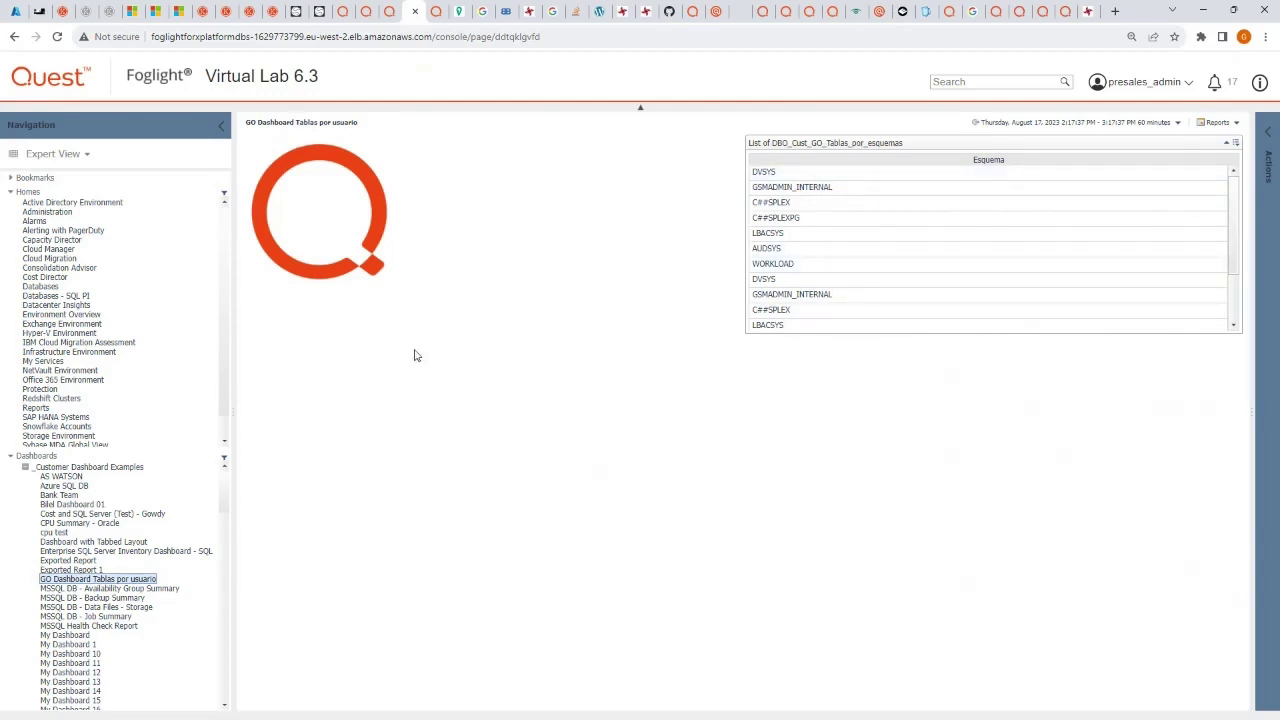
pyautogui.click(1267, 131)
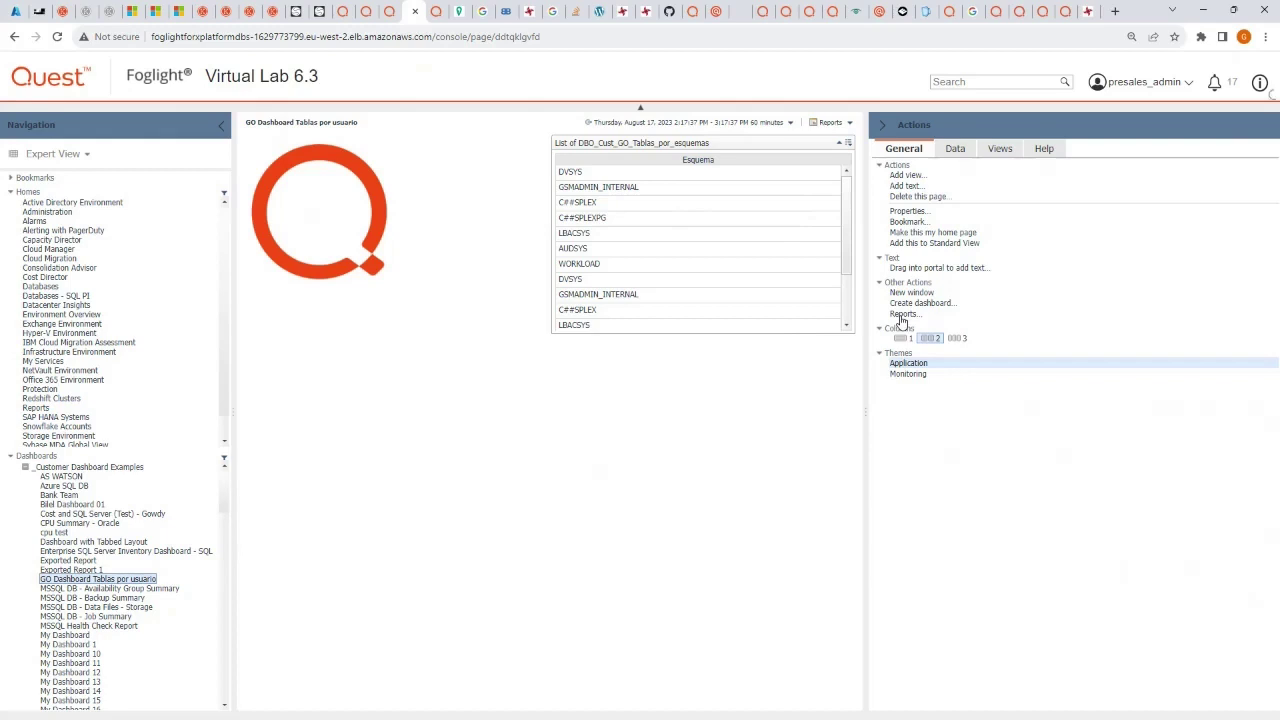
pyautogui.click(900, 316)
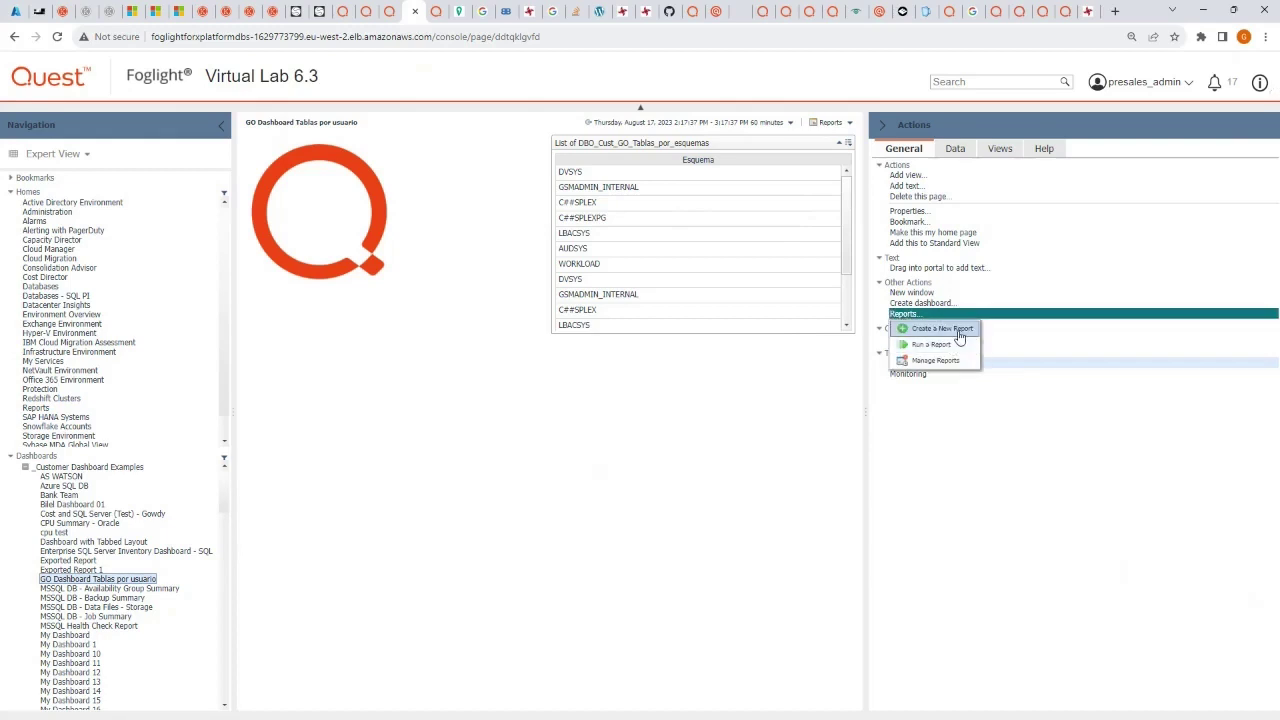
pyautogui.click(959, 336)
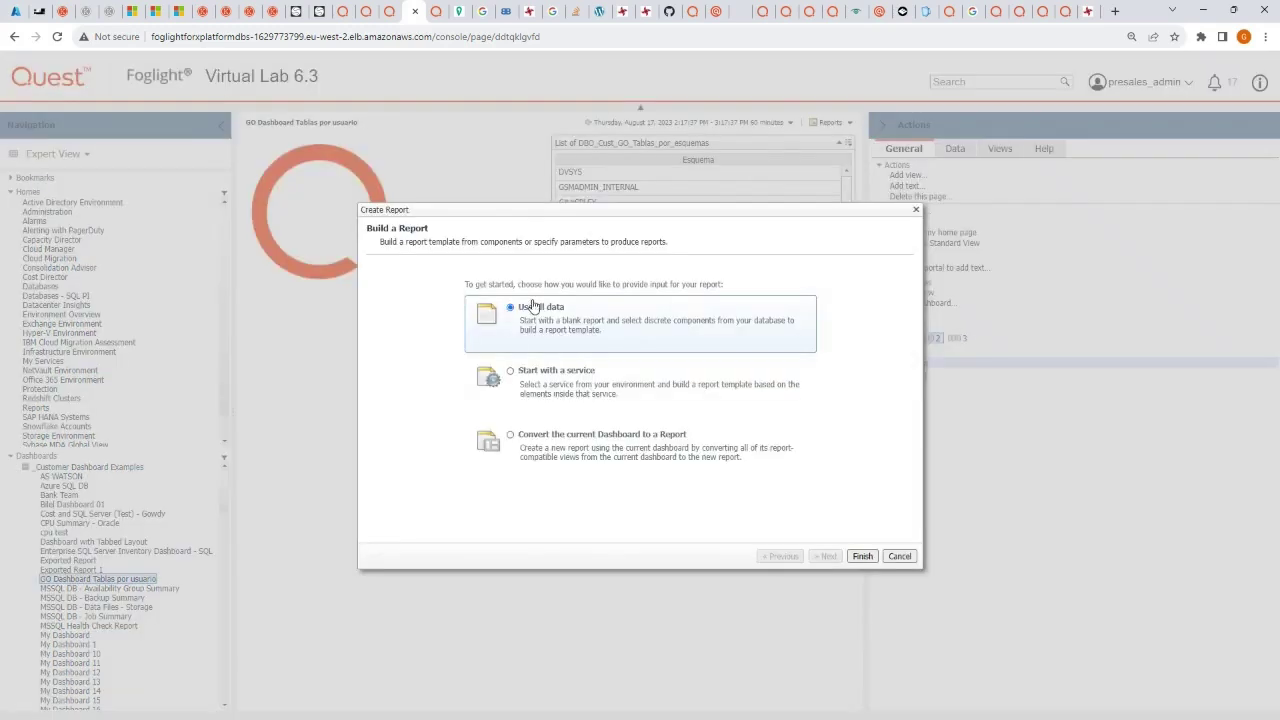